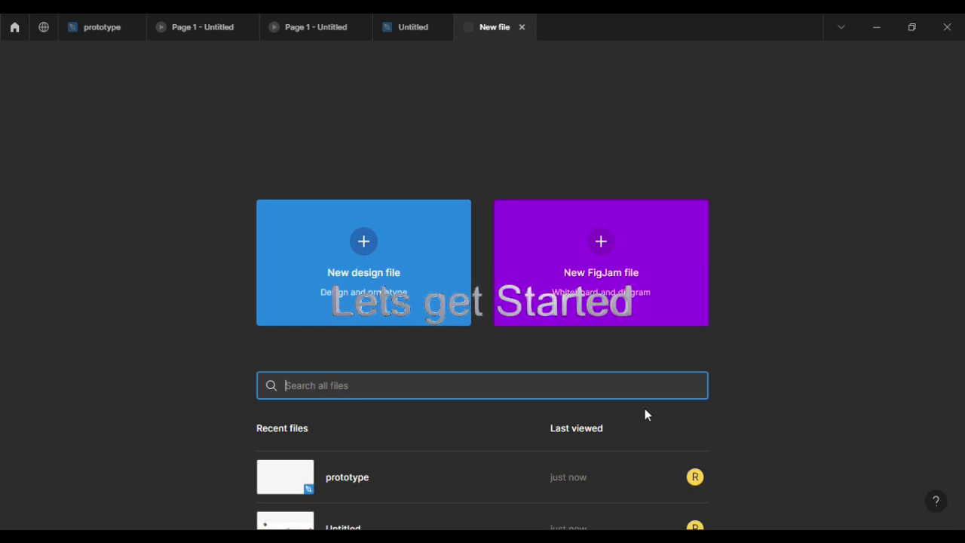
# - Create a new design file and add an Instagram post frame of 1080 × 1080
pyautogui.click(422, 306)
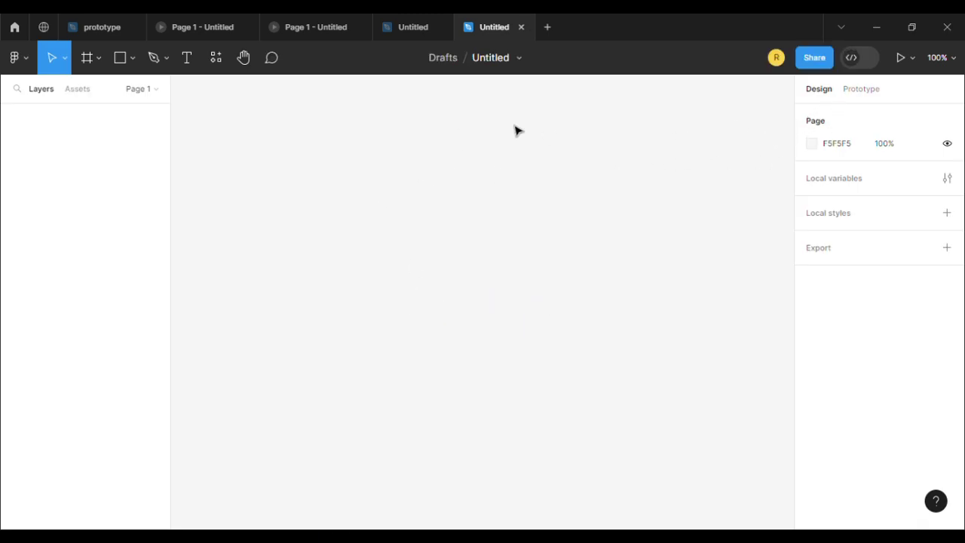
pyautogui.click(99, 59)
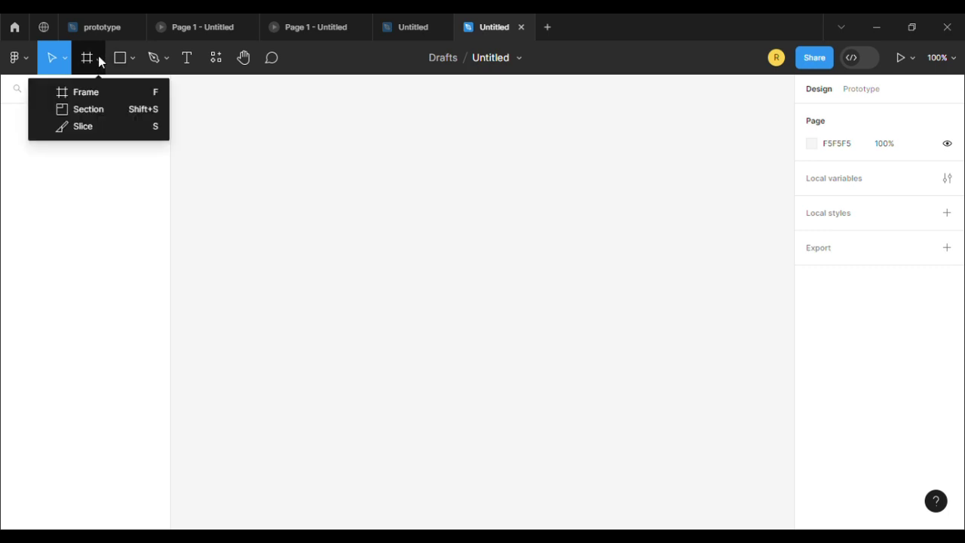
pyautogui.click(96, 92)
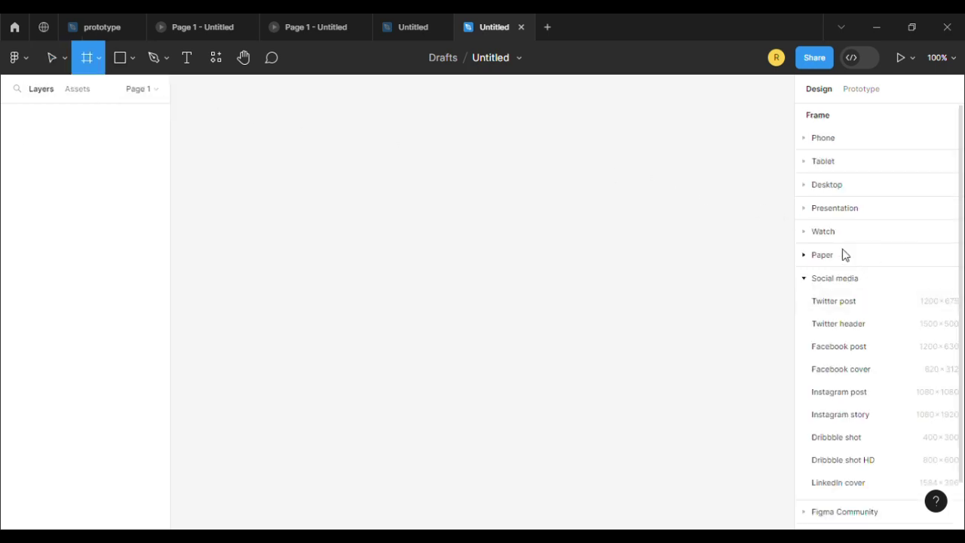
pyautogui.click(838, 392)
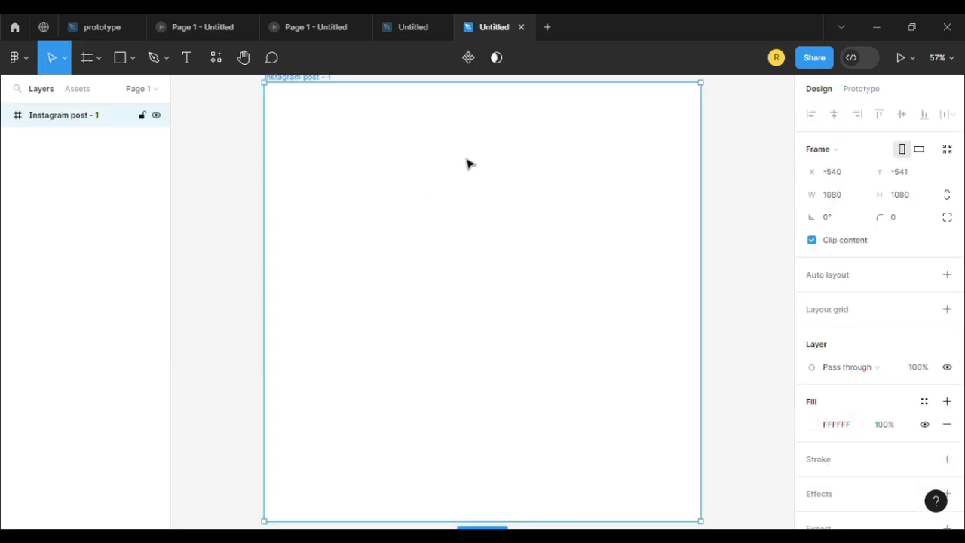
# - Draw a circle sized 250 × 250 in the upper middle of the frame and shift it to X 428, Y 94
pyautogui.click(132, 65)
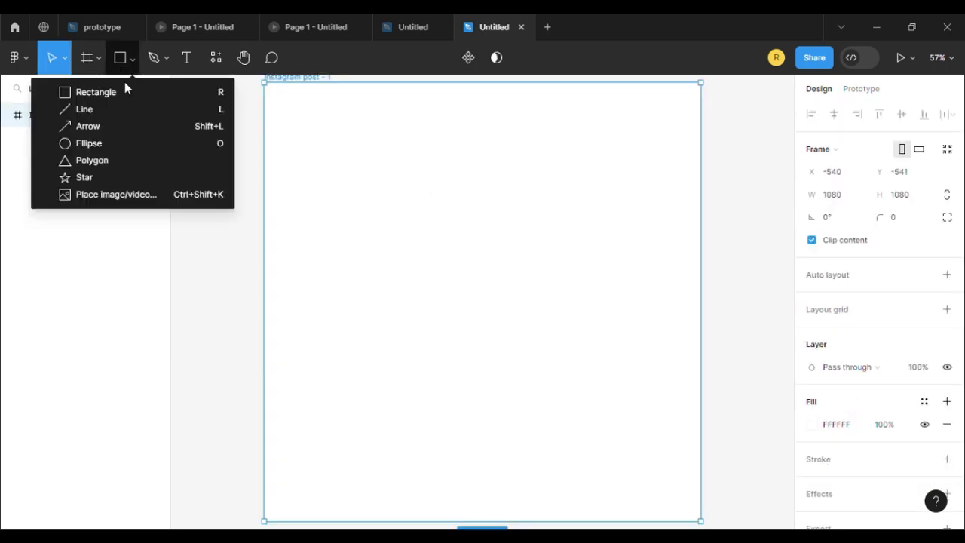
pyautogui.click(118, 141)
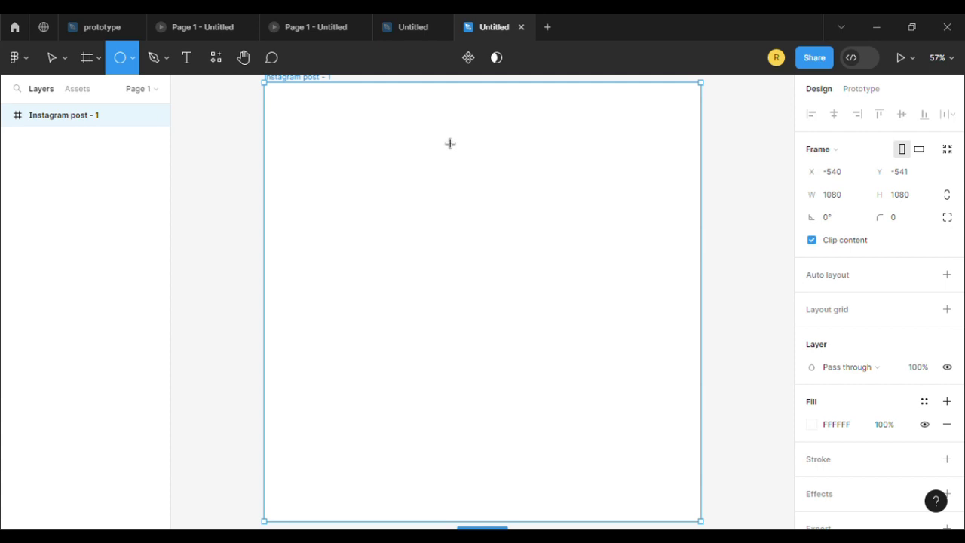
pyautogui.moveTo(438, 132); pyautogui.dragTo(550, 244)
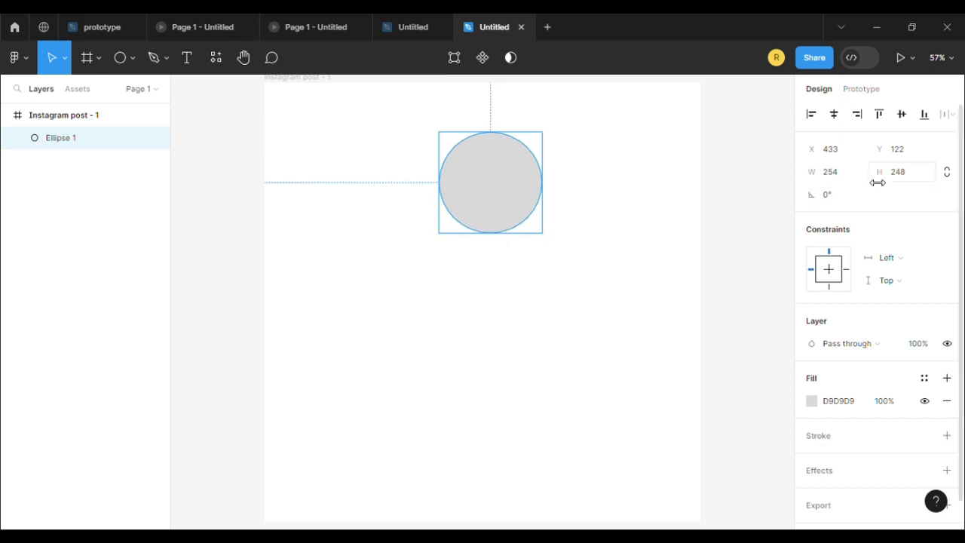
pyautogui.click(902, 181)
pyautogui.click(832, 175)
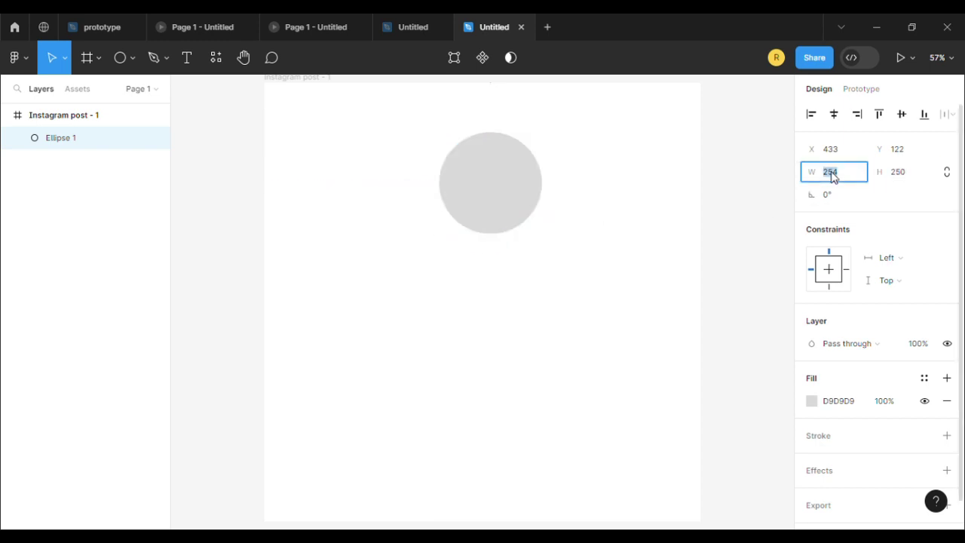
pyautogui.write('250')
pyautogui.press('Return')
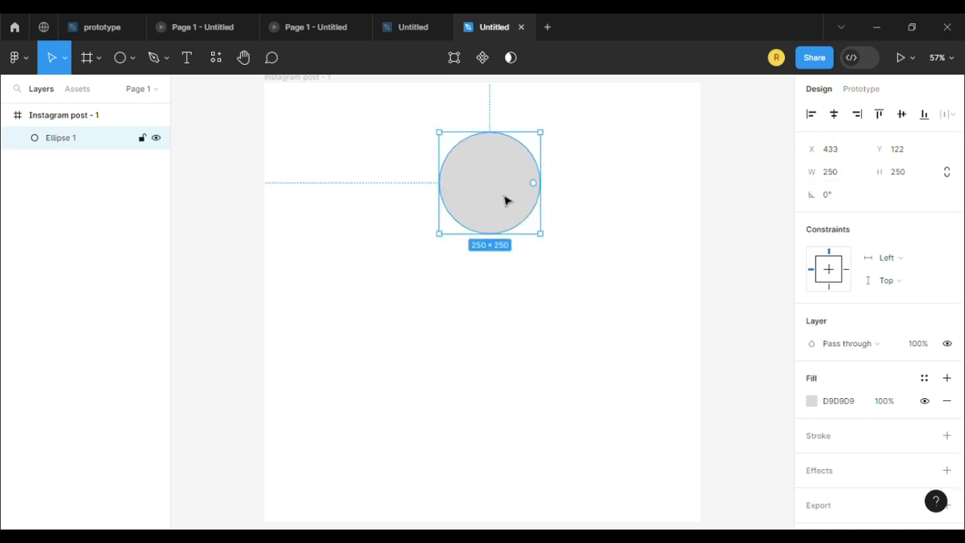
pyautogui.moveTo(506, 201); pyautogui.dragTo(504, 190)
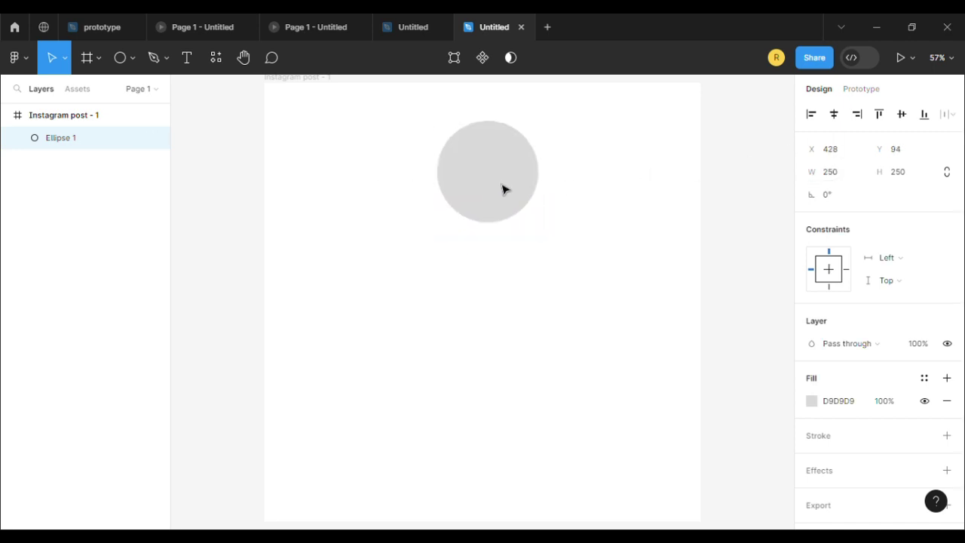
# - Place the portrait image of the bald, bearded man in an orange robe into the circle
pyautogui.click(133, 61)
pyautogui.click(137, 194)
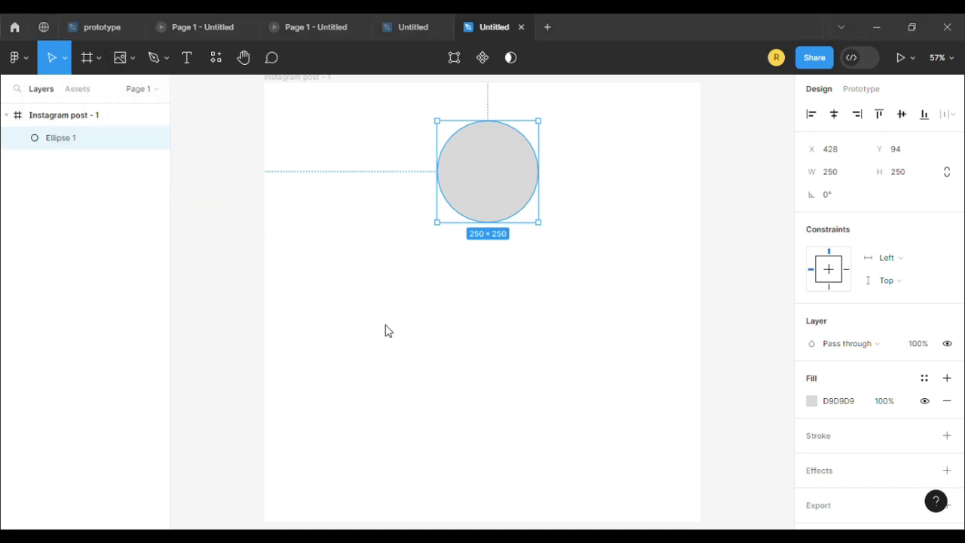
pyautogui.click(499, 175)
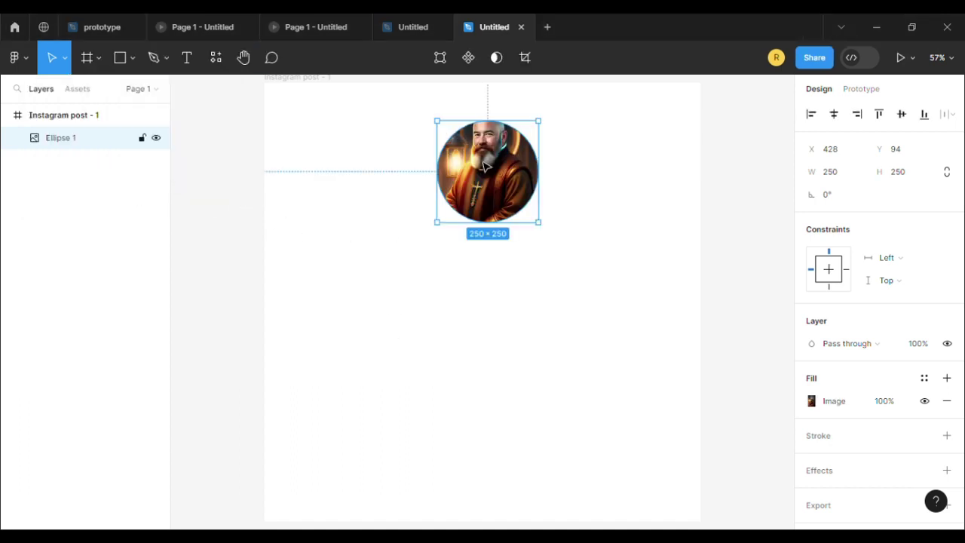
# - Set the circle's image fill to Crop and shift the image down so the man's whole head sits inside the circle
pyautogui.click(810, 401)
pyautogui.click(671, 223)
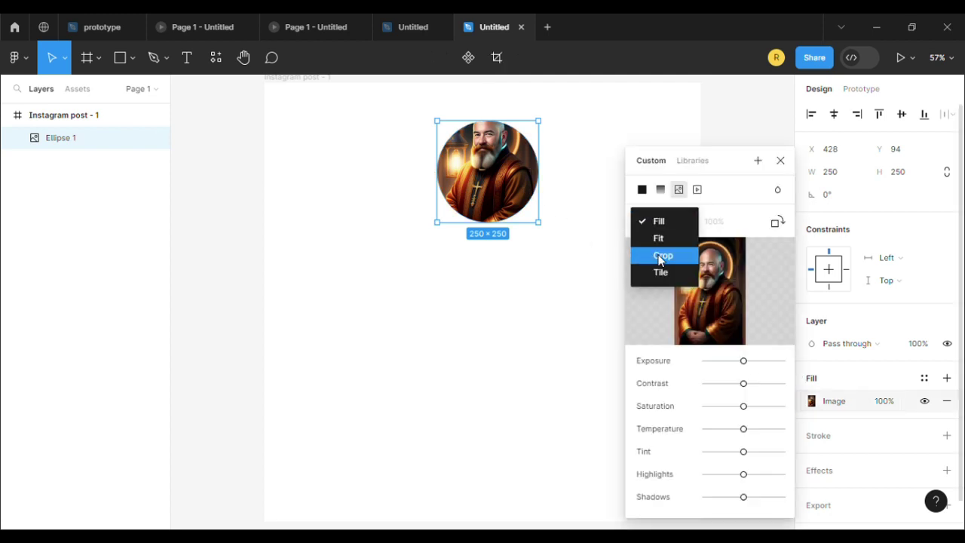
pyautogui.click(661, 254)
pyautogui.moveTo(504, 173); pyautogui.dragTo(504, 197)
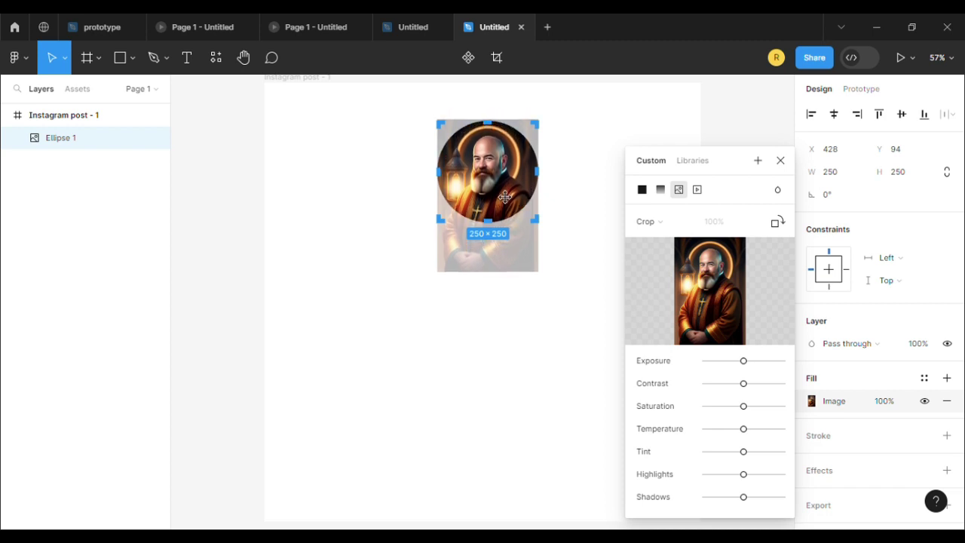
pyautogui.click(780, 160)
pyautogui.click(653, 205)
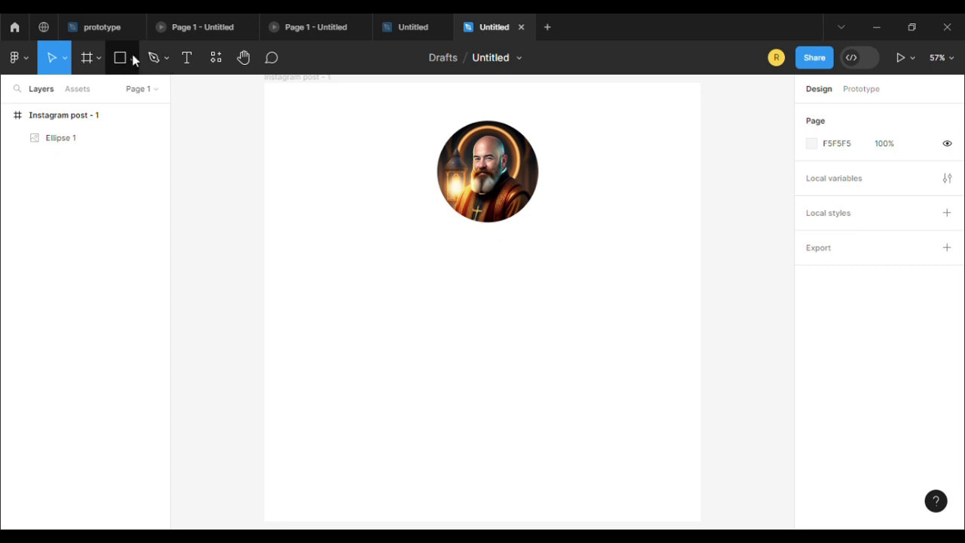
# - Nudge the portrait circle up to Y 87
pyautogui.click(513, 179)
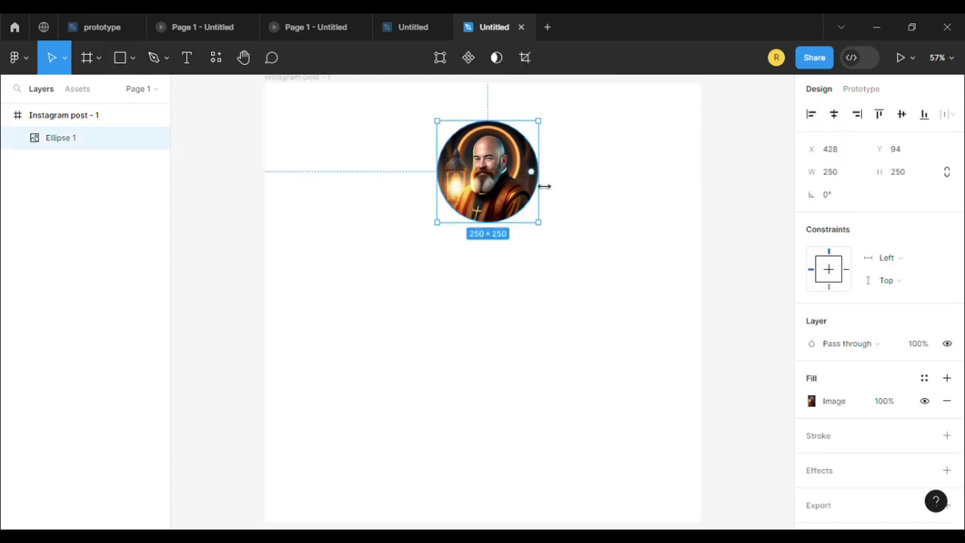
pyautogui.press('Up')
pyautogui.press('Up')
pyautogui.press('Up')
pyautogui.press('Up')
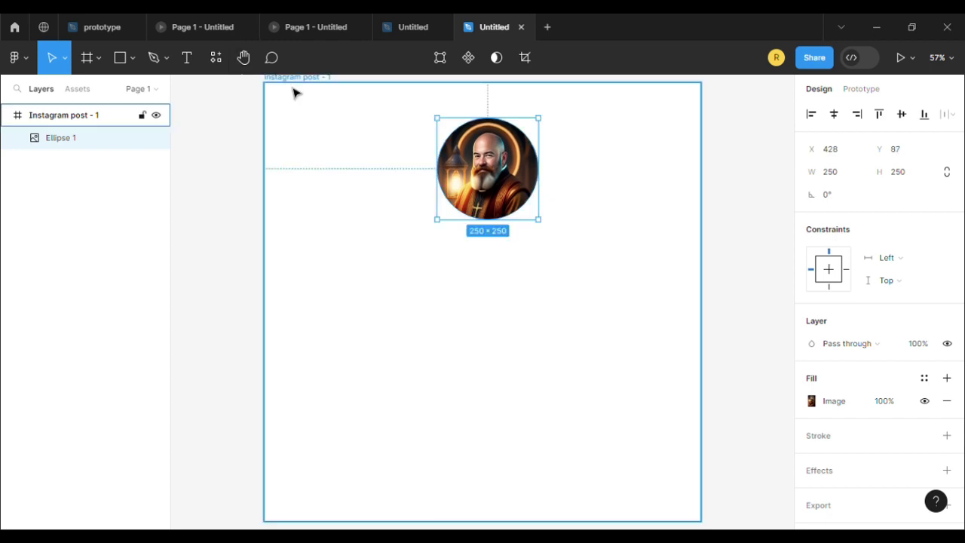
# - Duplicate the Instagram post frame together with its portrait circle
pyautogui.click(318, 125)
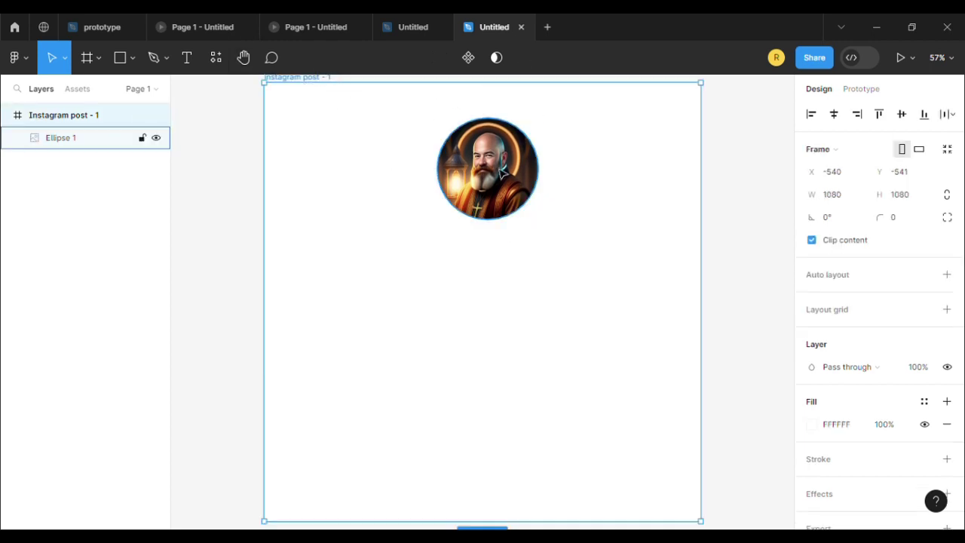
pyautogui.hotkey('ctrl', 'd')
pyautogui.click(224, 179)
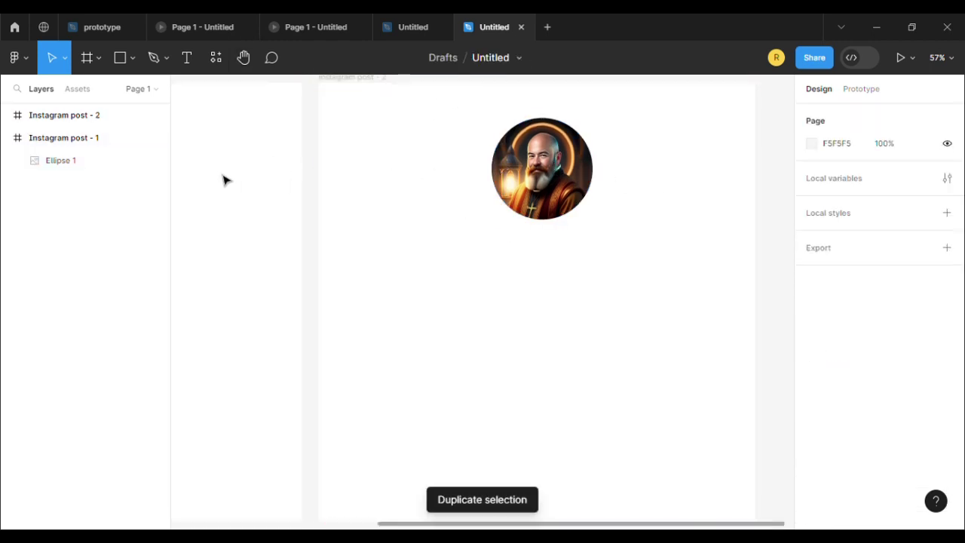
# - Move the portrait circle in the duplicated frame straight down to Y 772, near the frame's lower edge
pyautogui.scroll(-4, 483, 269)
pyautogui.scroll(4, 482, 269)
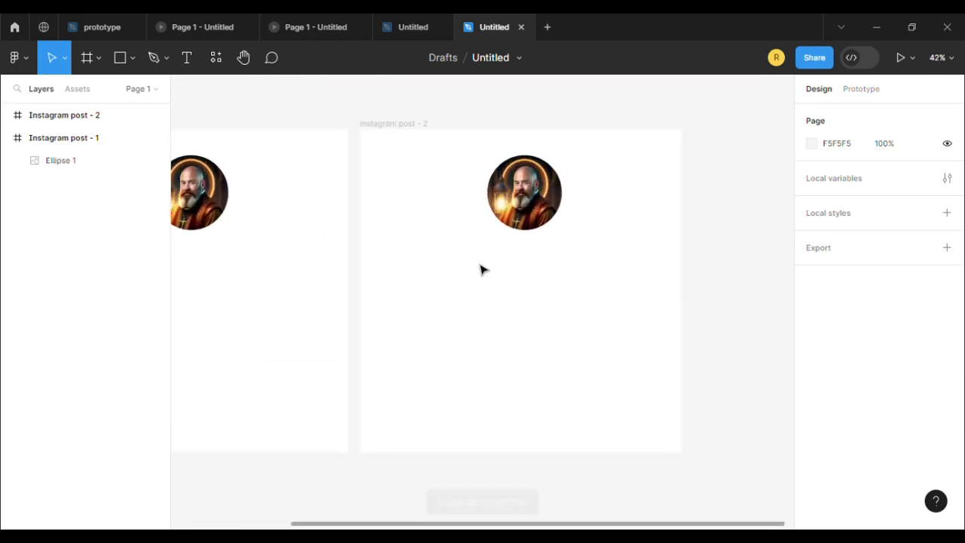
pyautogui.scroll(2, 482, 269)
pyautogui.click(554, 185)
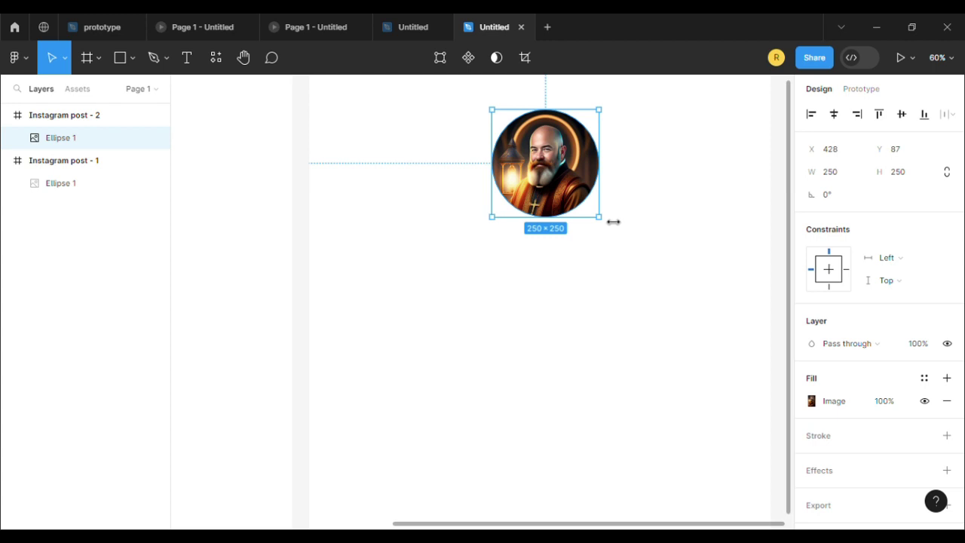
pyautogui.press('Down')
pyautogui.press('Down')
pyautogui.press('Down')
pyautogui.press('Down')
pyautogui.press('Down')
pyautogui.press('Down')
pyautogui.press('Down')
pyautogui.press('Down')
pyautogui.press('Down')
pyautogui.press('Down')
pyautogui.press('Down')
pyautogui.press('Down')
pyautogui.press('Down')
pyautogui.press('Down')
pyautogui.press('Down')
pyautogui.press('Down')
pyautogui.press('Down')
pyautogui.press('Down')
pyautogui.press('Down')
pyautogui.press('Down')
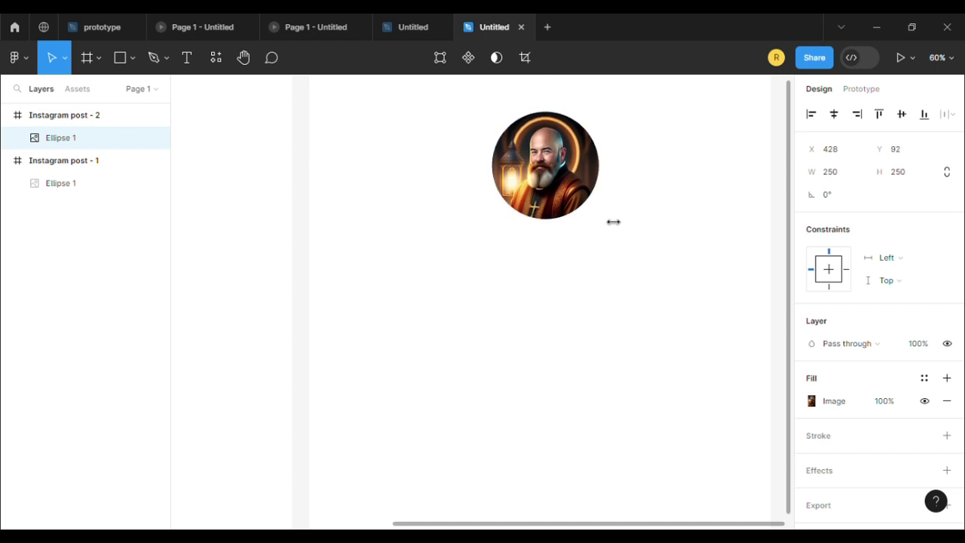
pyautogui.hotkey('shift', 'Down')
pyautogui.hotkey('shift', 'Down')
pyautogui.hotkey('shift', 'Down')
pyautogui.hotkey('shift', 'Down')
pyautogui.hotkey('shift', 'Down')
pyautogui.hotkey('shift', 'Down')
pyautogui.hotkey('shift', 'Down')
pyautogui.hotkey('shift', 'Down')
pyautogui.hotkey('shift', 'Down')
pyautogui.hotkey('shift', 'Down')
pyautogui.hotkey('shift', 'Down')
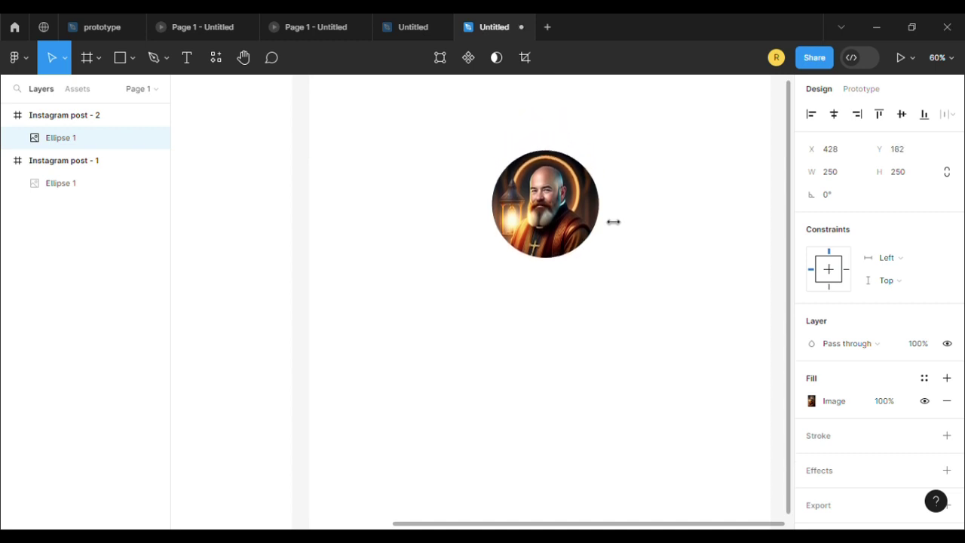
pyautogui.hotkey('shift', 'Down')
pyautogui.hotkey('shift', 'Down')
pyautogui.hotkey('shift', 'Down')
pyautogui.hotkey('shift', 'Down')
pyautogui.hotkey('shift', 'Down')
pyautogui.hotkey('shift', 'Down')
pyautogui.hotkey('shift', 'Down')
pyautogui.hotkey('shift', 'Down')
pyautogui.hotkey('shift', 'Down')
pyautogui.hotkey('shift', 'Down')
pyautogui.hotkey('shift', 'Down')
pyautogui.hotkey('shift', 'Down')
pyautogui.hotkey('shift', 'Down')
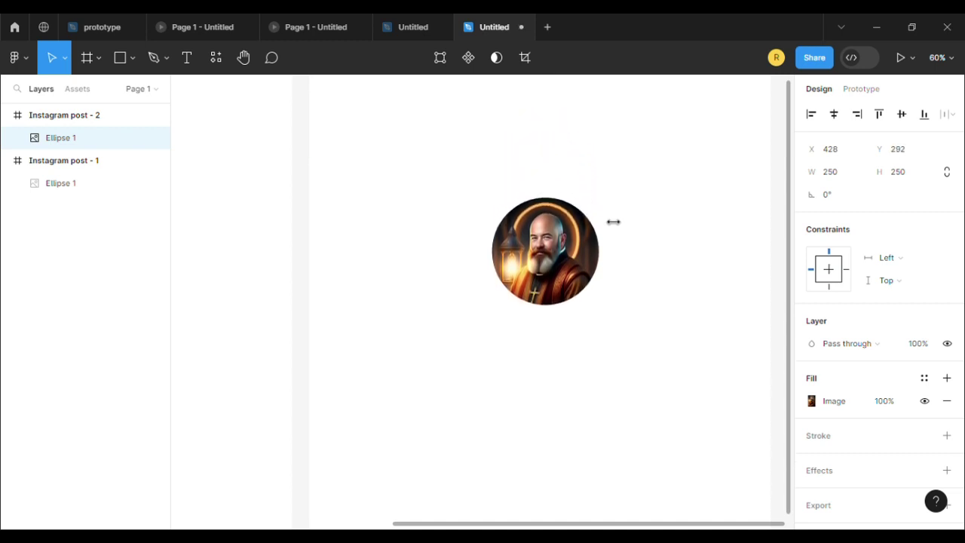
pyautogui.hotkey('shift', 'Down')
pyautogui.hotkey('shift', 'Down')
pyautogui.hotkey('shift', 'Down')
pyautogui.hotkey('shift', 'Down')
pyautogui.hotkey('shift', 'Down')
pyautogui.hotkey('shift', 'Down')
pyautogui.hotkey('shift', 'Down')
pyautogui.hotkey('shift', 'Down')
pyautogui.hotkey('shift', 'Down')
pyautogui.hotkey('shift', 'Down')
pyautogui.hotkey('shift', 'Down')
pyautogui.hotkey('shift', 'Down')
pyautogui.hotkey('shift', 'Down')
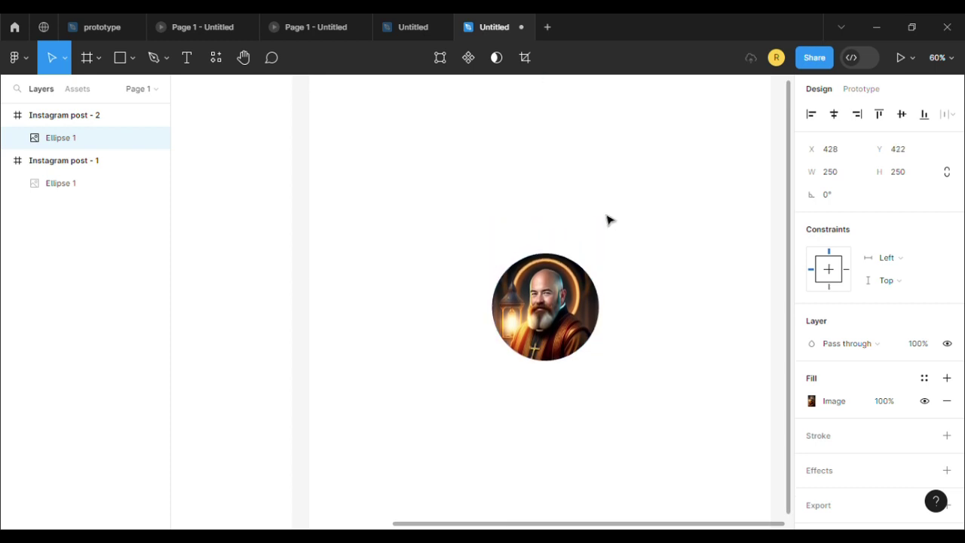
pyautogui.hotkey('shift', 'Down')
pyautogui.hotkey('shift', 'Down')
pyautogui.hotkey('shift', 'Down')
pyautogui.hotkey('shift', 'Down')
pyautogui.hotkey('shift', 'Down')
pyautogui.hotkey('shift', 'Down')
pyautogui.hotkey('shift', 'Down')
pyautogui.hotkey('shift', 'Down')
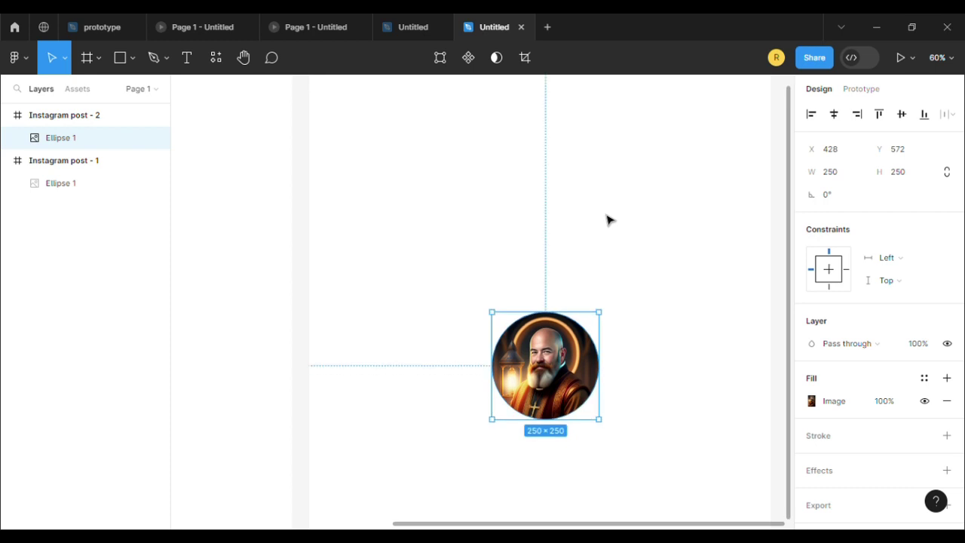
pyautogui.scroll(-3, 609, 219)
pyautogui.hotkey('shift', 'Down')
pyautogui.hotkey('shift', 'Down')
pyautogui.hotkey('shift', 'Down')
pyautogui.hotkey('shift', 'Down')
pyautogui.hotkey('shift', 'Down')
pyautogui.hotkey('shift', 'Down')
pyautogui.hotkey('shift', 'Down')
pyautogui.hotkey('shift', 'Down')
pyautogui.hotkey('shift', 'Down')
pyautogui.hotkey('shift', 'Down')
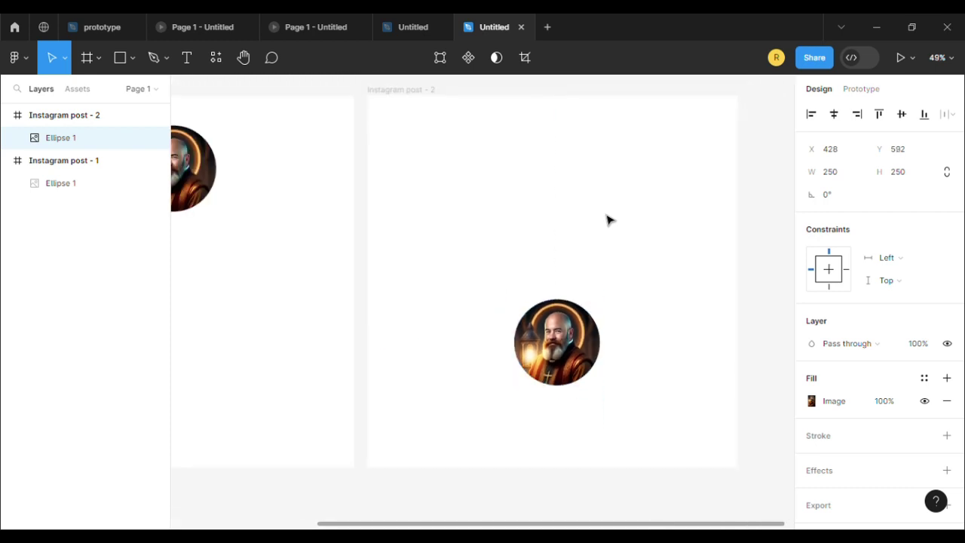
pyautogui.hotkey('shift', 'Down')
pyautogui.hotkey('shift', 'Down')
pyautogui.hotkey('shift', 'Down')
pyautogui.hotkey('shift', 'Down')
pyautogui.hotkey('shift', 'Down')
pyautogui.hotkey('shift', 'Down')
pyautogui.hotkey('shift', 'Down')
pyautogui.hotkey('shift', 'Down')
pyautogui.hotkey('shift', 'Down')
pyautogui.hotkey('shift', 'Down')
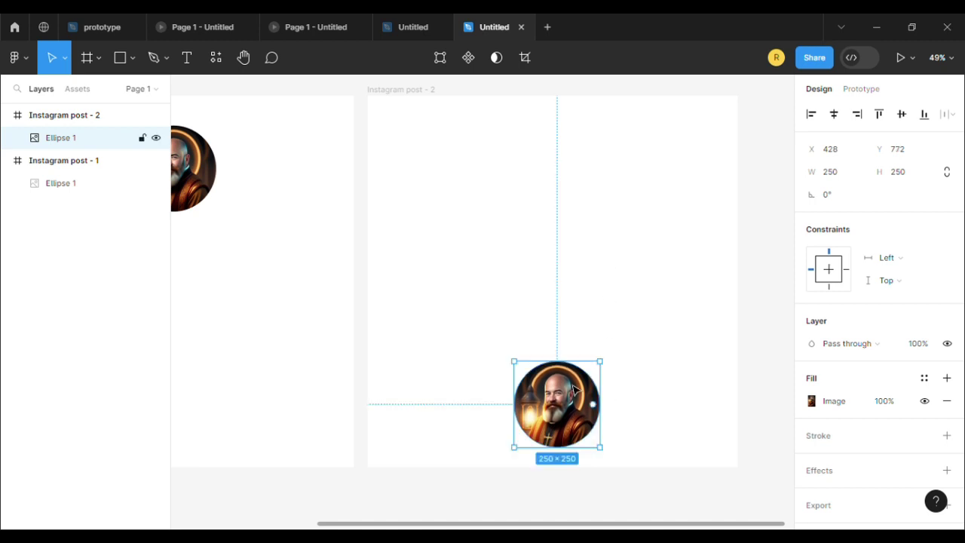
# - Replace the image in the second frame's circle with the portrait of the man in a hat and glasses
pyautogui.click(165, 60)
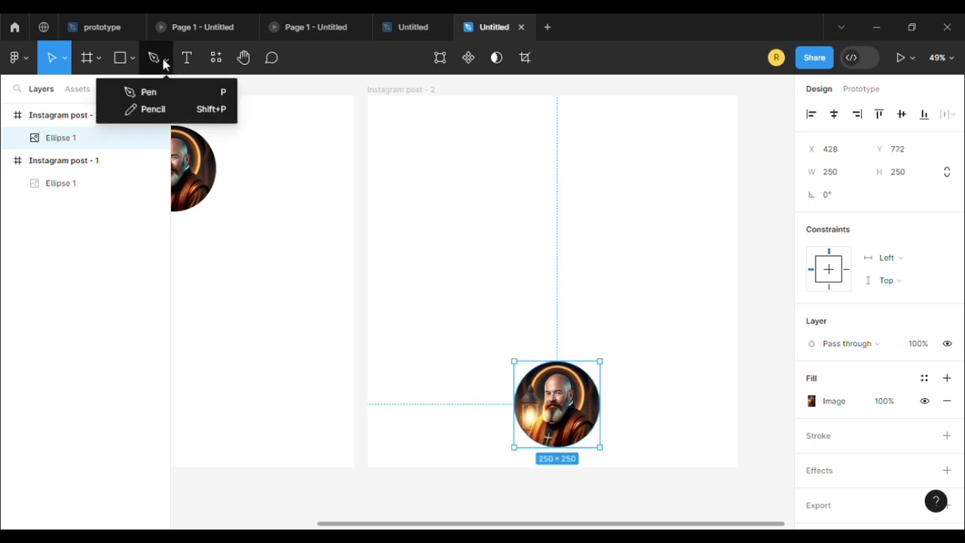
pyautogui.click(131, 58)
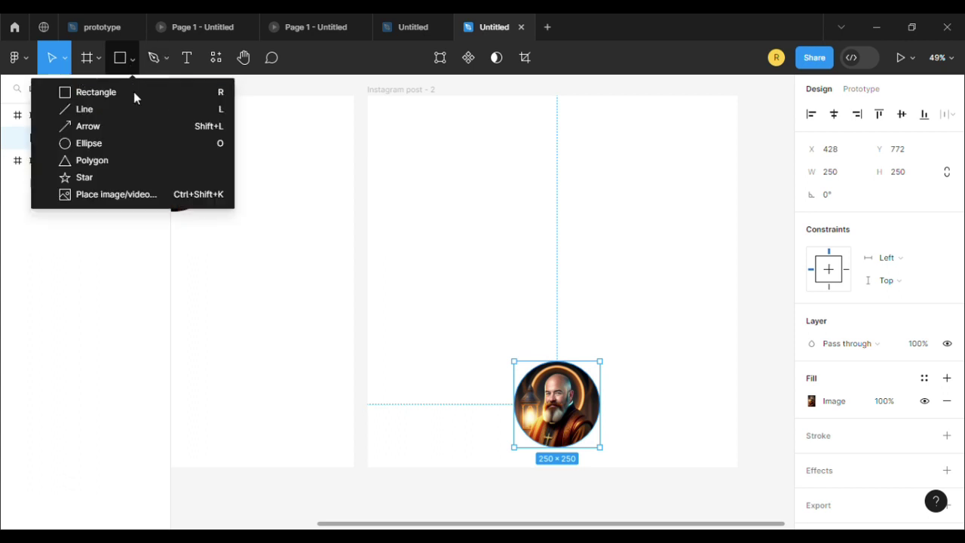
pyautogui.click(150, 194)
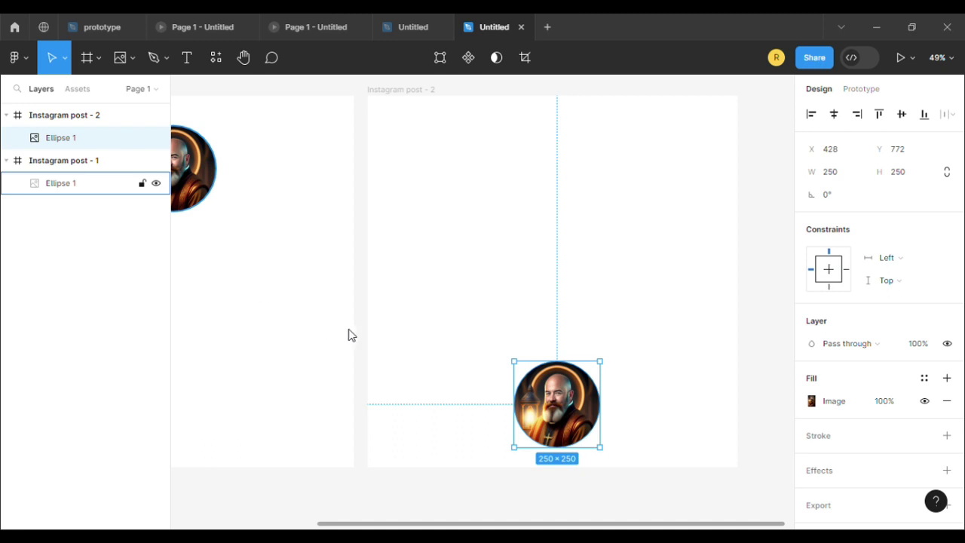
pyautogui.click(541, 404)
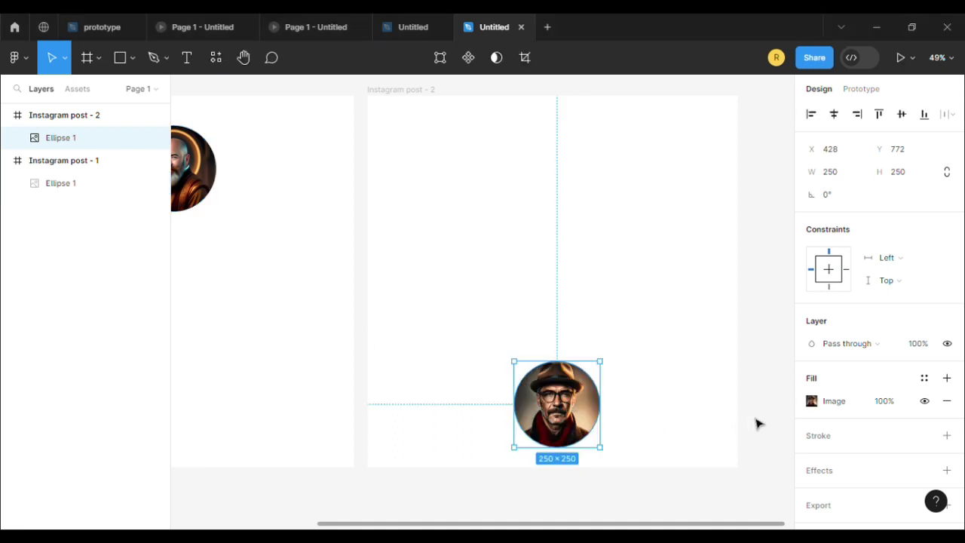
pyautogui.click(412, 297)
pyautogui.scroll(-2, 443, 367)
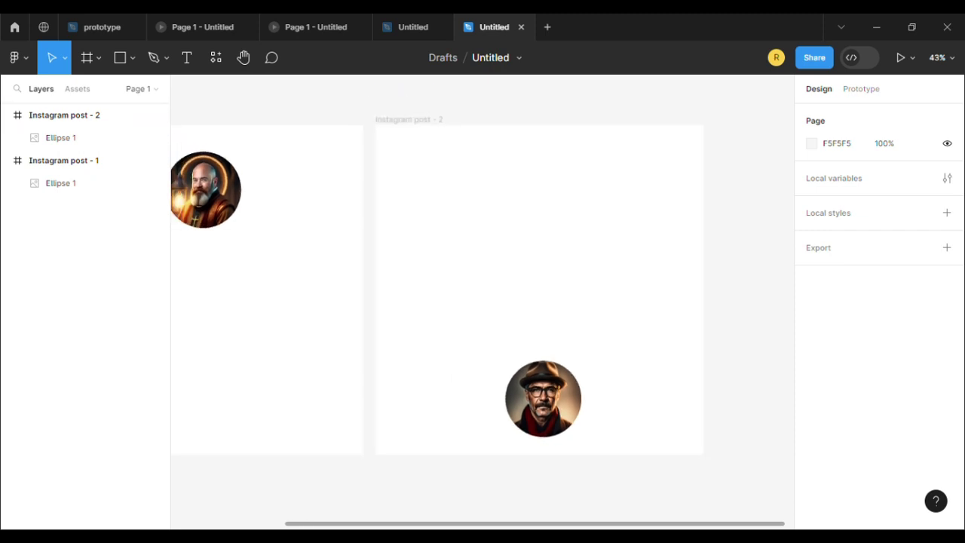
pyautogui.hscroll(-3, 422, 525)
pyautogui.scroll(-2, 394, 513)
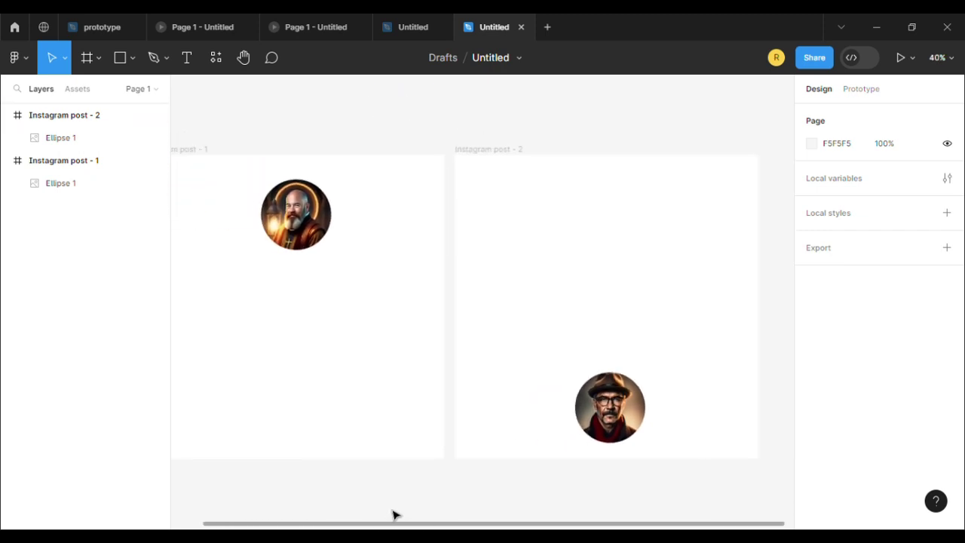
pyautogui.hscroll(-2, 402, 527)
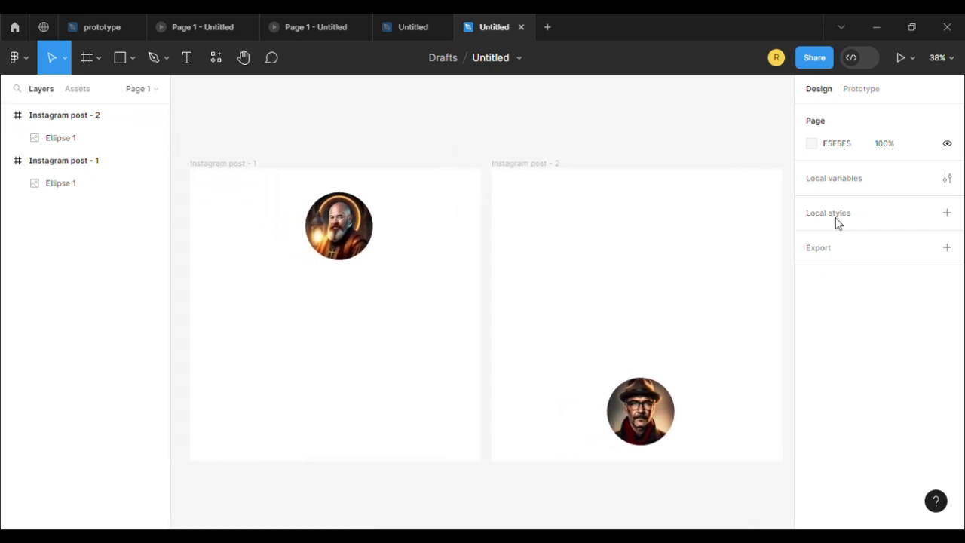
# - Add an On click interaction from the first frame's portrait circle that navigates to Instagram post - 2
pyautogui.click(864, 90)
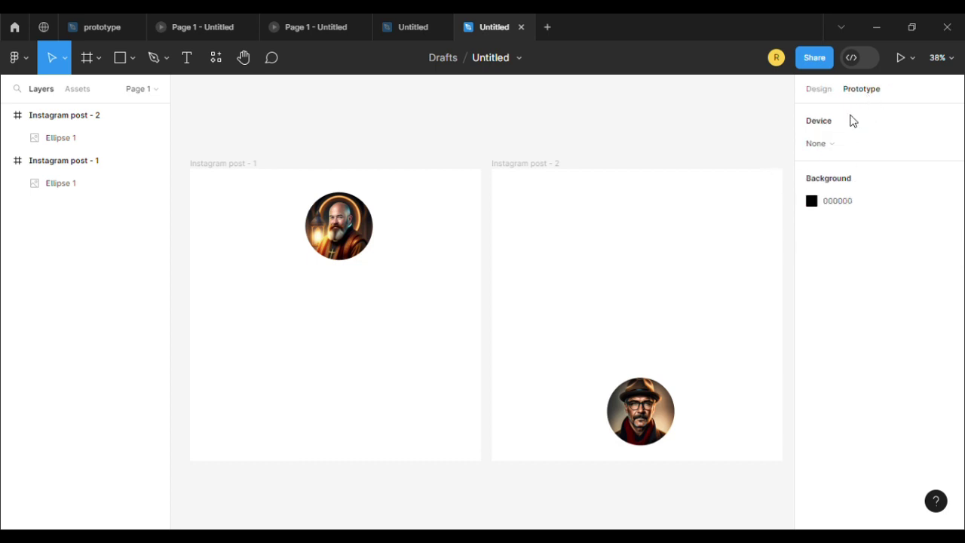
pyautogui.click(248, 172)
pyautogui.click(358, 251)
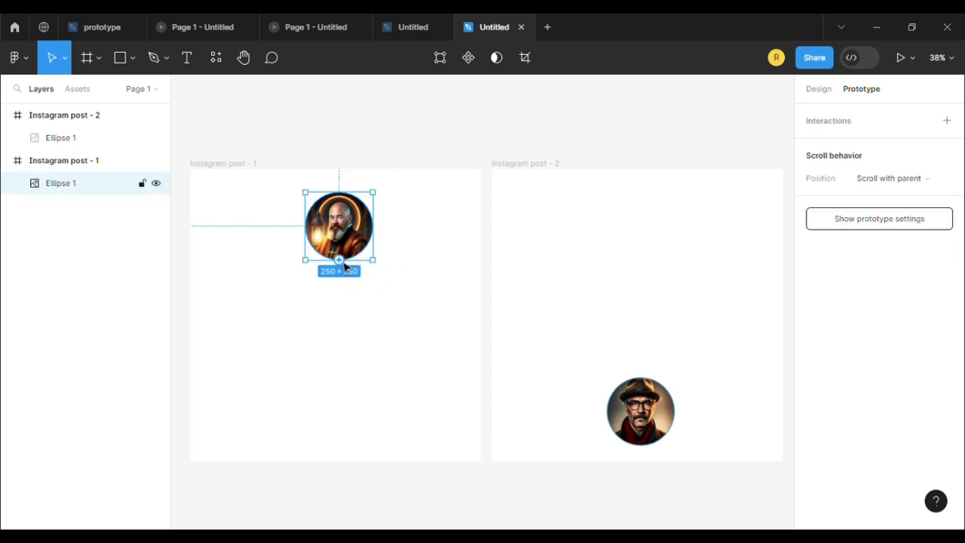
pyautogui.moveTo(344, 264); pyautogui.dragTo(503, 291)
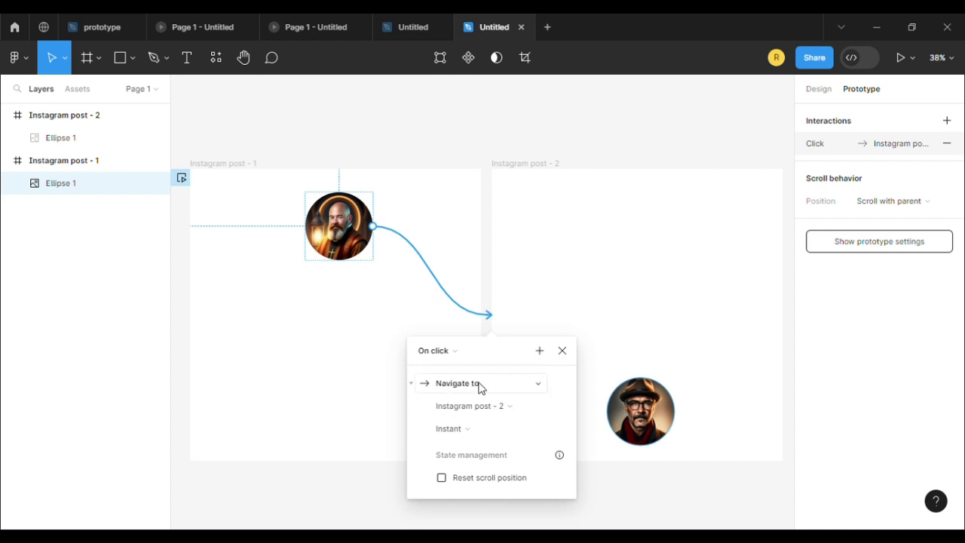
pyautogui.click(529, 386)
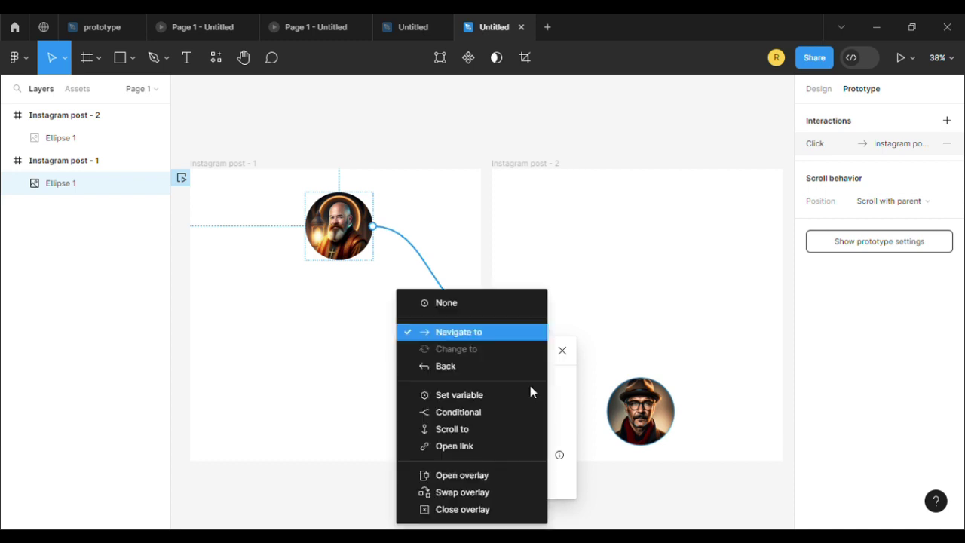
pyautogui.click(459, 336)
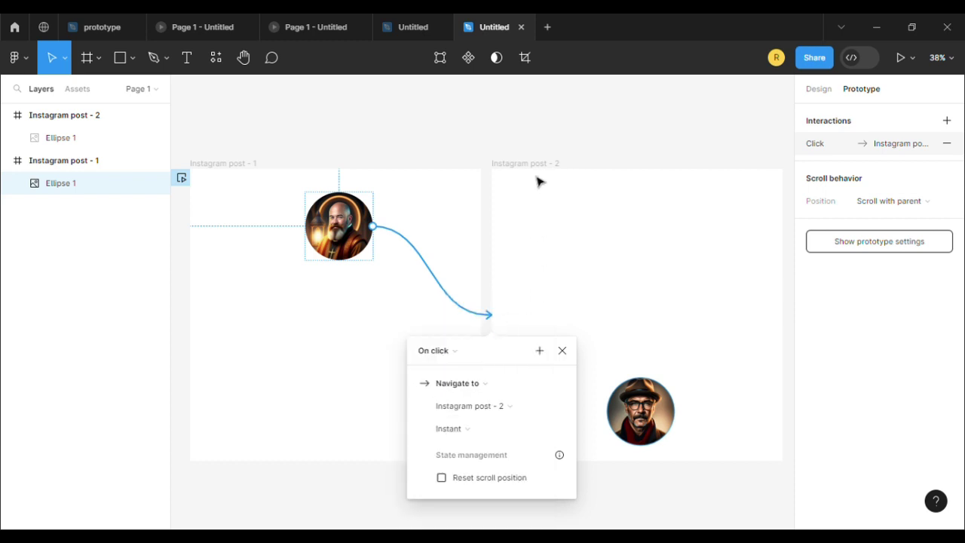
# - Set the interaction's transition to Smart animate with a duration of 500 ms
pyautogui.click(517, 432)
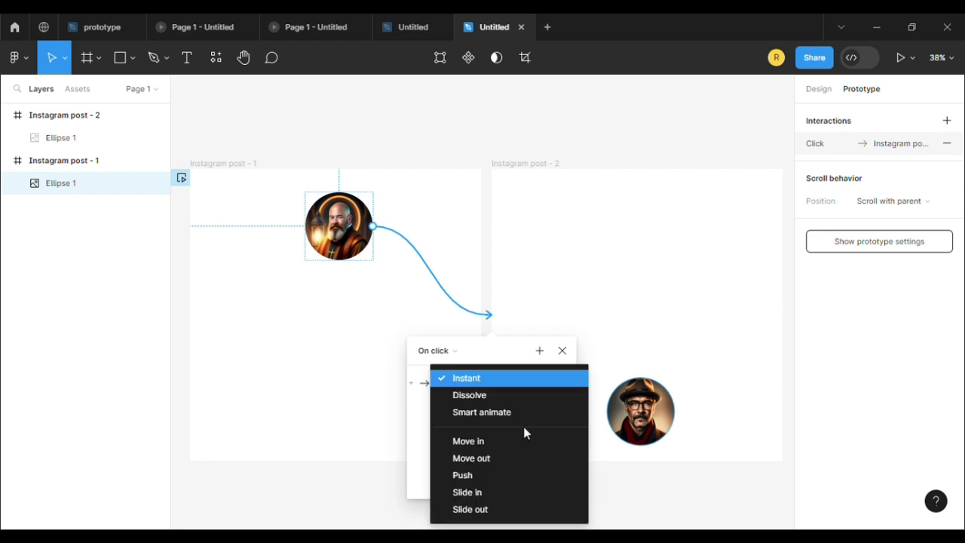
pyautogui.click(487, 413)
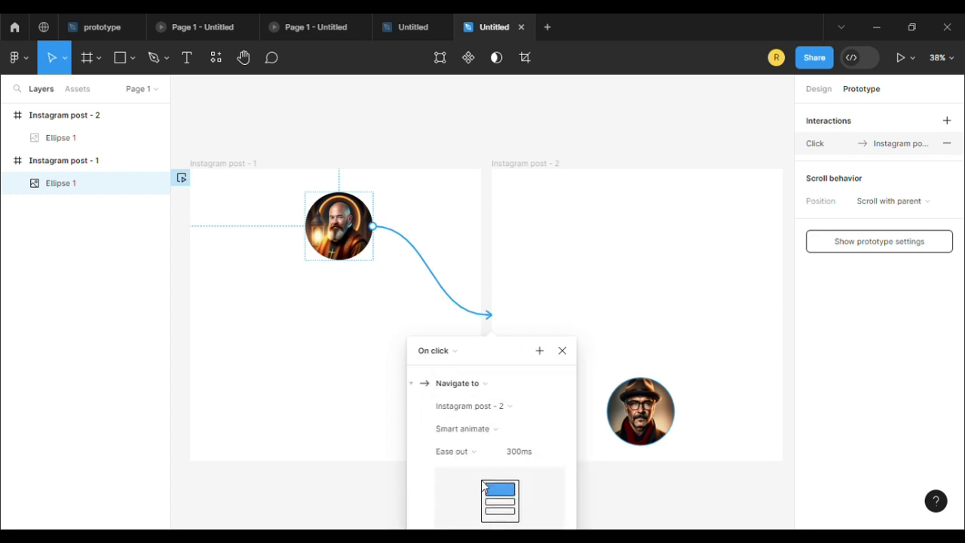
pyautogui.click(530, 456)
pyautogui.write('5')
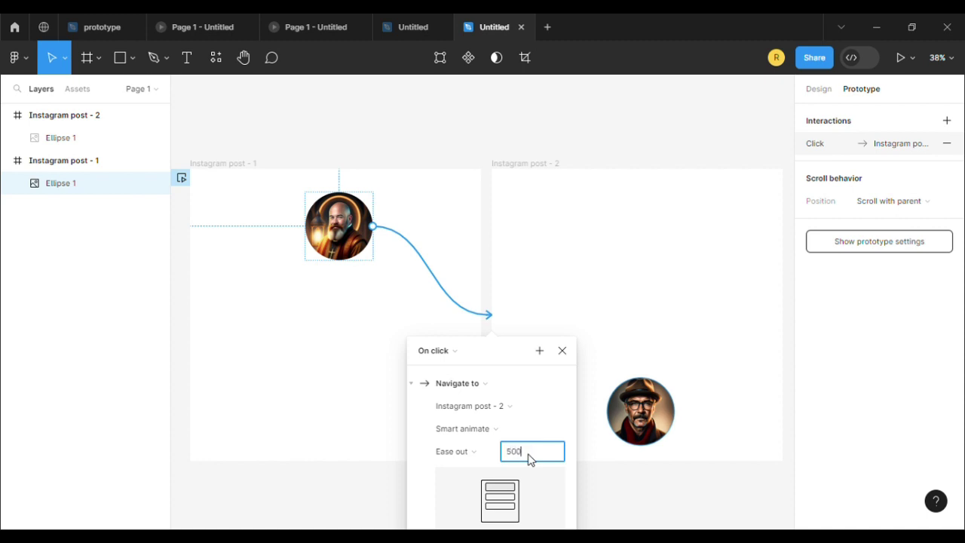
pyautogui.write('00')
pyautogui.press('Return')
pyautogui.scroll(-1, 526, 487)
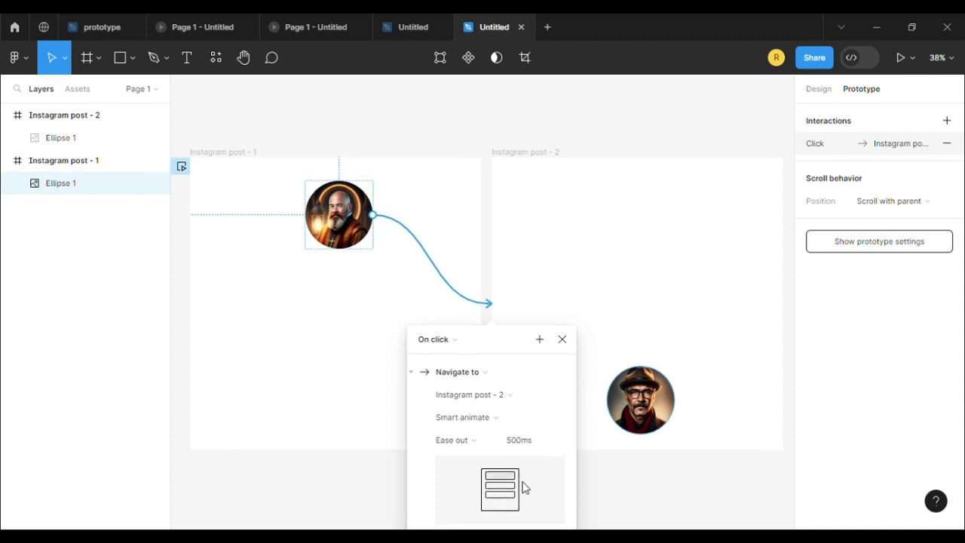
pyautogui.scroll(-4, 525, 487)
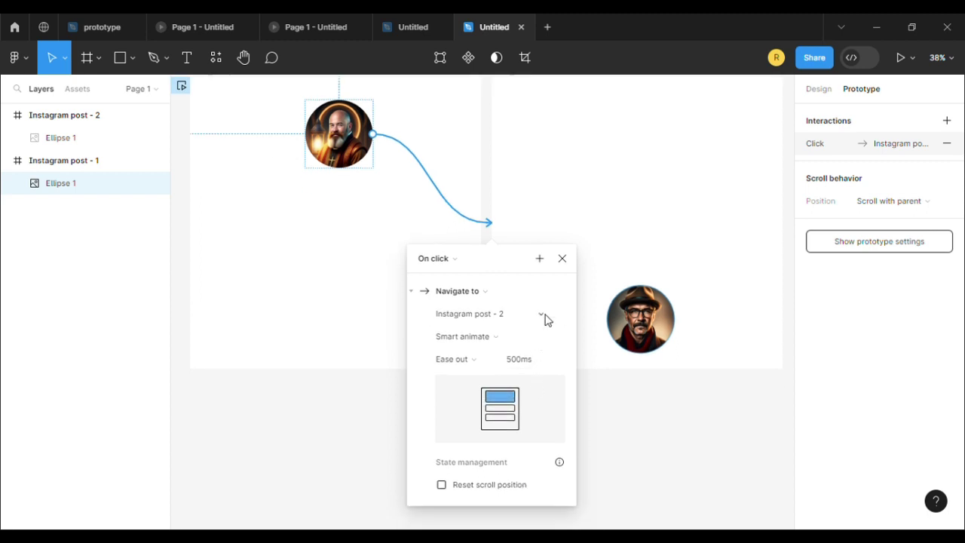
pyautogui.click(561, 259)
# - Link the second frame's portrait circle back to Instagram post - 1 with an On click, Navigate to interaction
pyautogui.scroll(2, 588, 309)
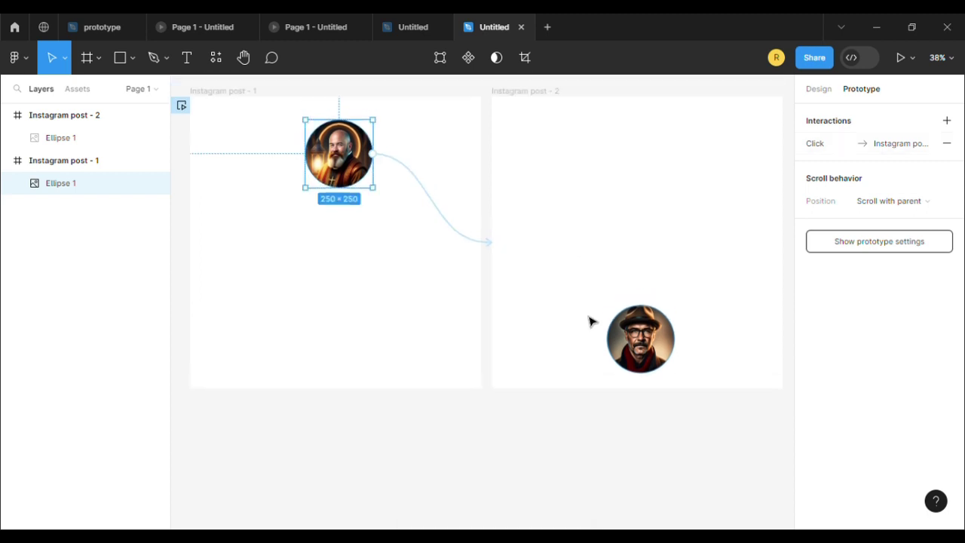
pyautogui.click(624, 363)
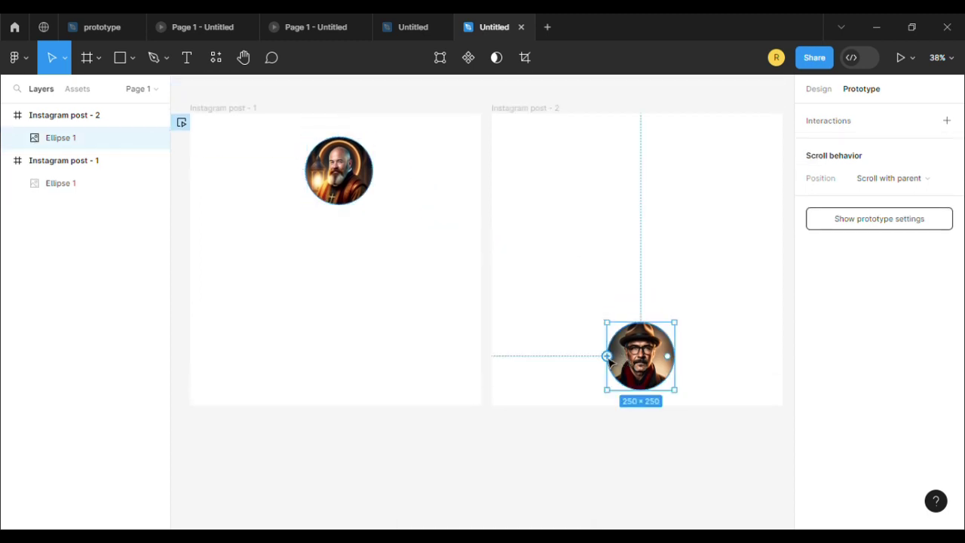
pyautogui.moveTo(607, 355); pyautogui.dragTo(482, 261)
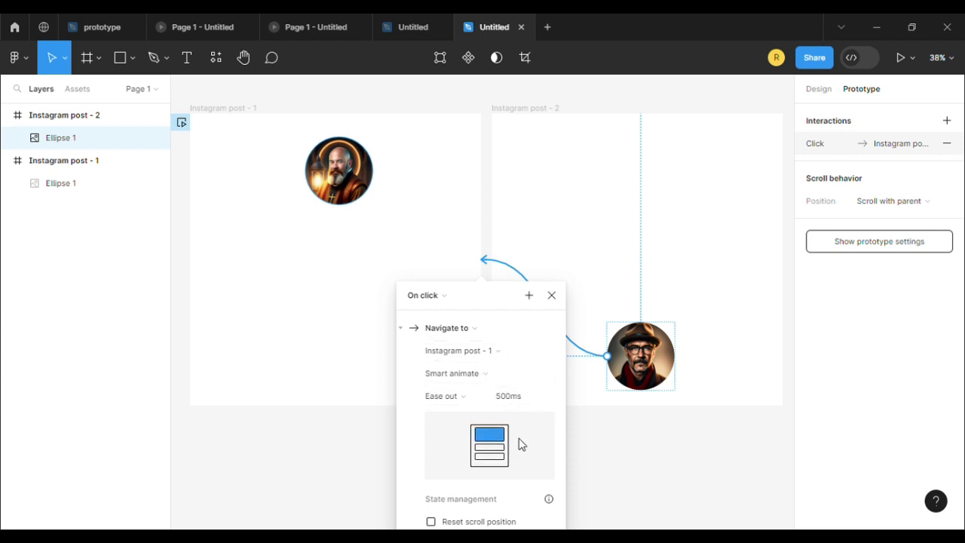
pyautogui.click(448, 296)
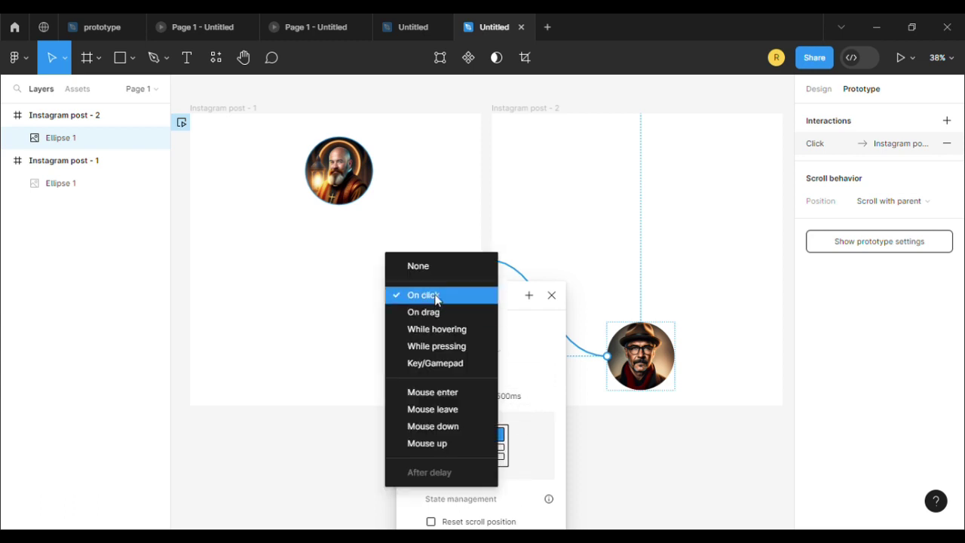
pyautogui.click(437, 297)
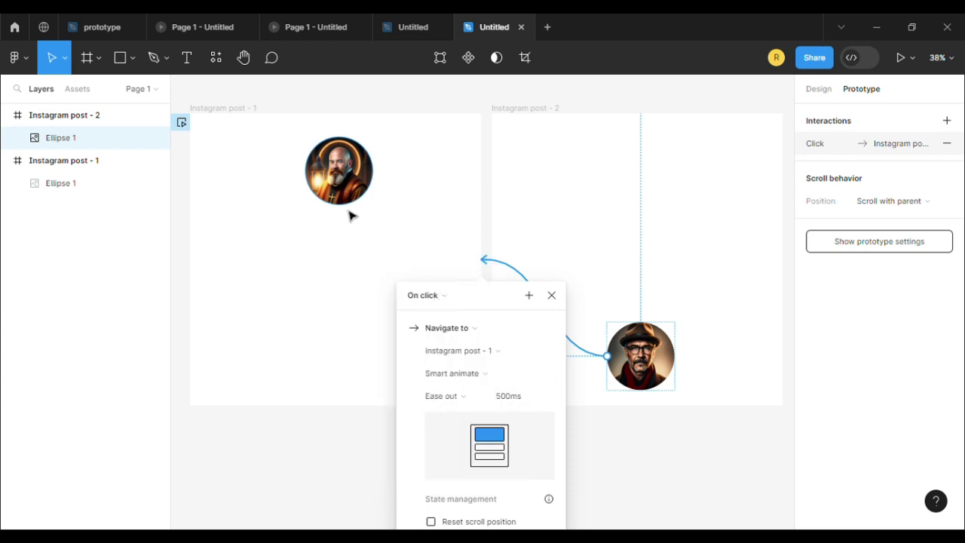
pyautogui.click(494, 252)
pyautogui.click(375, 180)
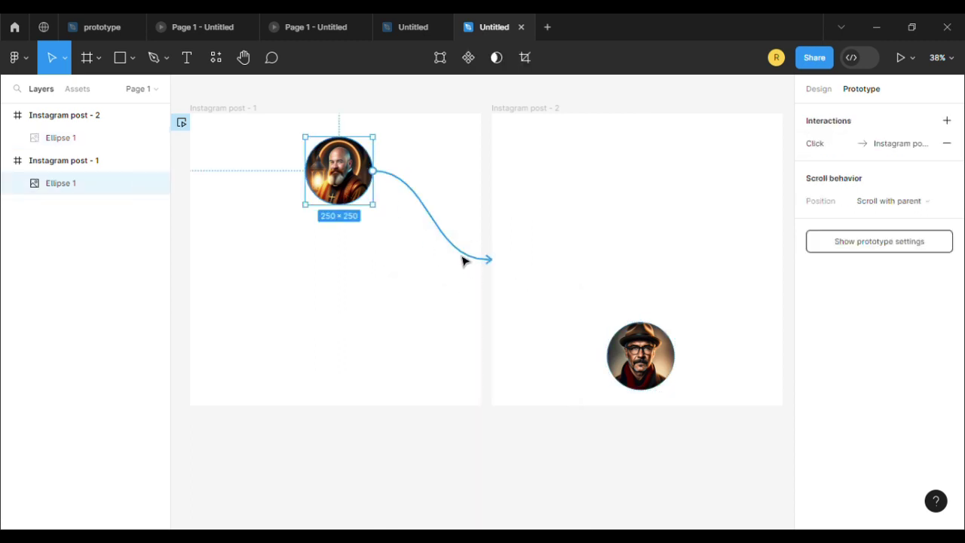
# - Run the prototype preview and test the transitions in both directions through the portrait circles
pyautogui.click(899, 59)
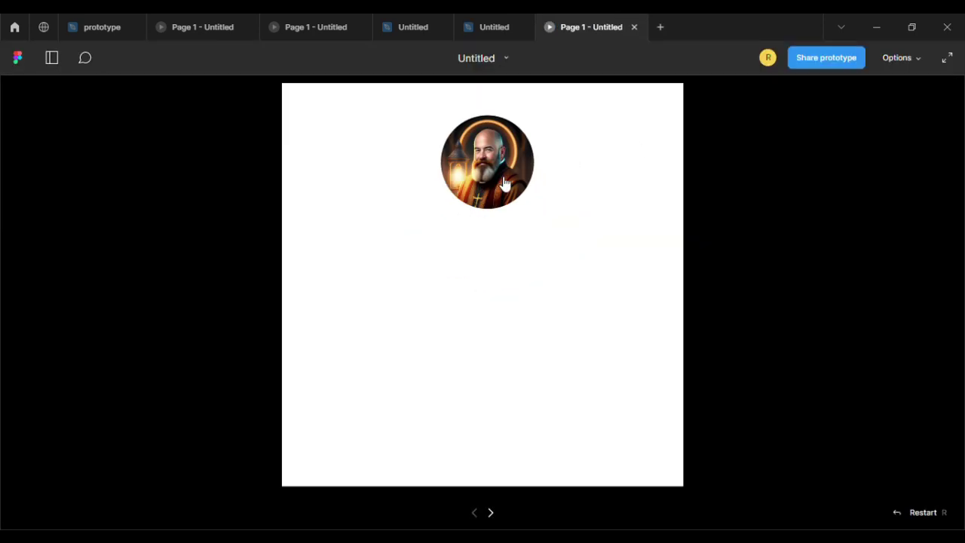
pyautogui.click(501, 181)
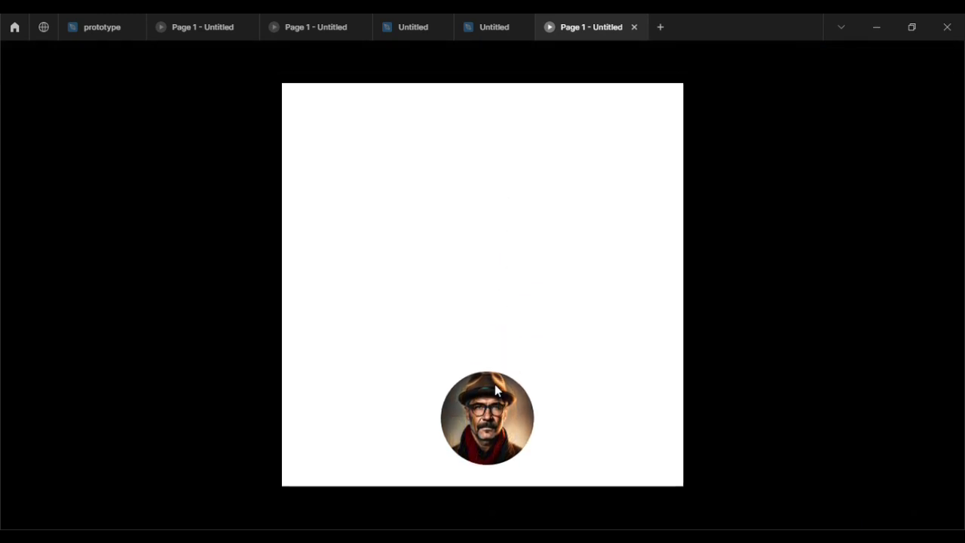
pyautogui.click(495, 424)
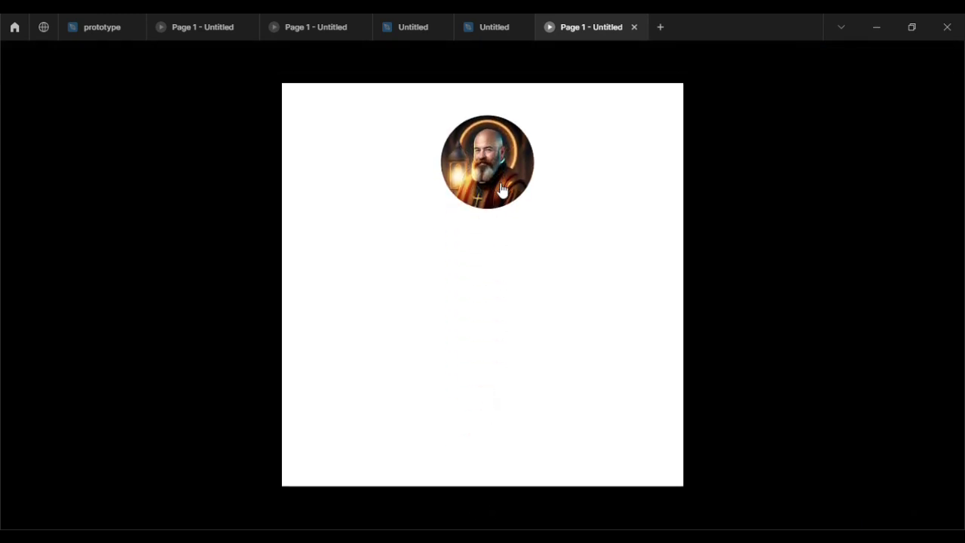
pyautogui.click(501, 189)
pyautogui.click(526, 445)
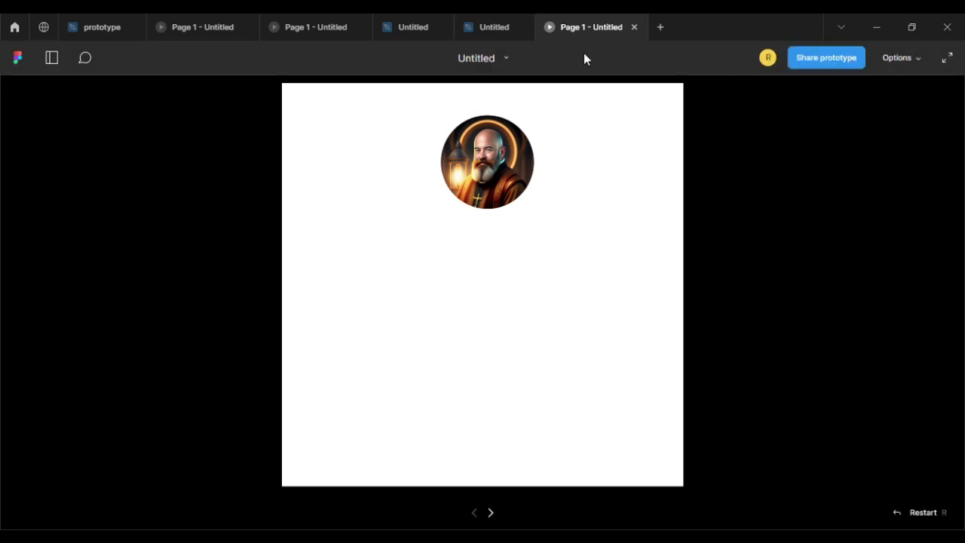
# - Return to the design file, duplicate the Instagram post - 2 frame and delete the portrait circle from the copy
pyautogui.click(501, 28)
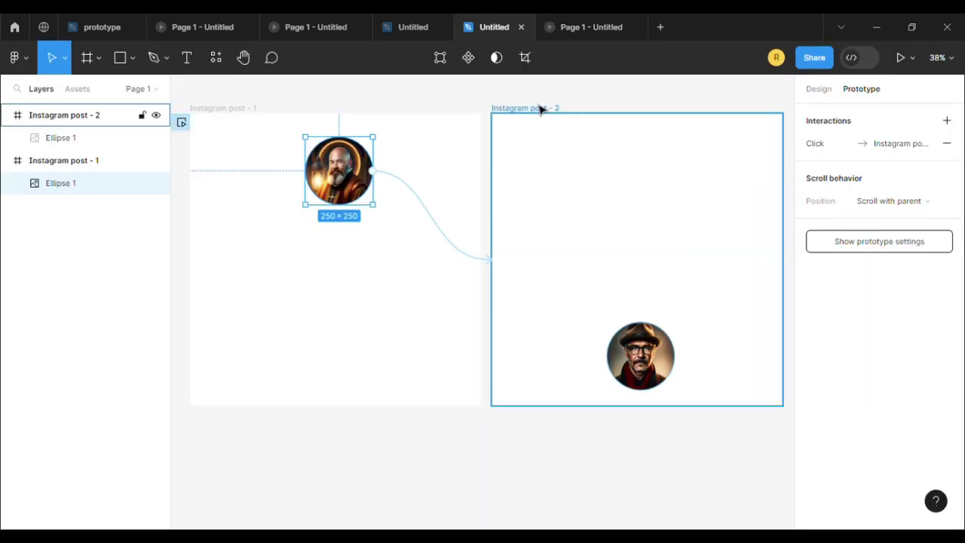
pyautogui.click(814, 94)
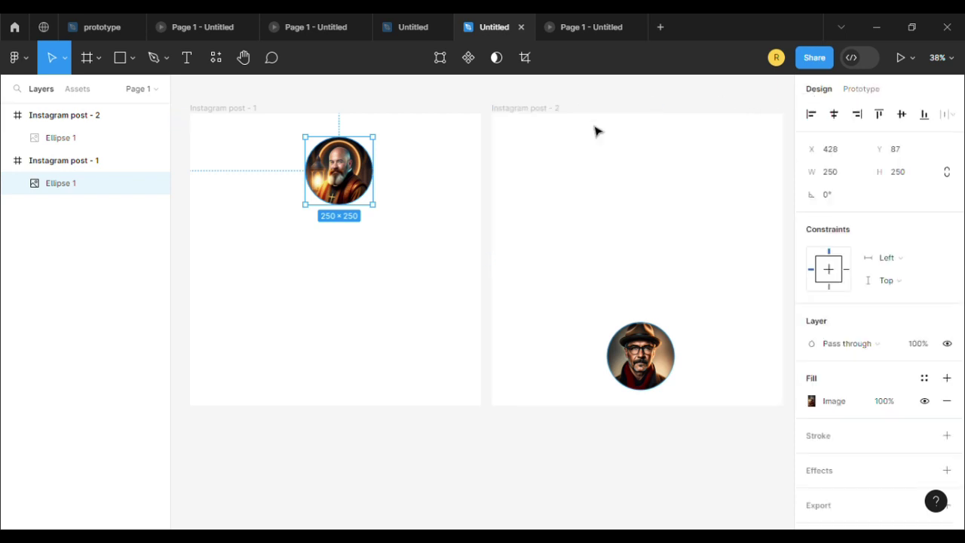
pyautogui.click(549, 120)
pyautogui.hotkey('ctrl', 'd')
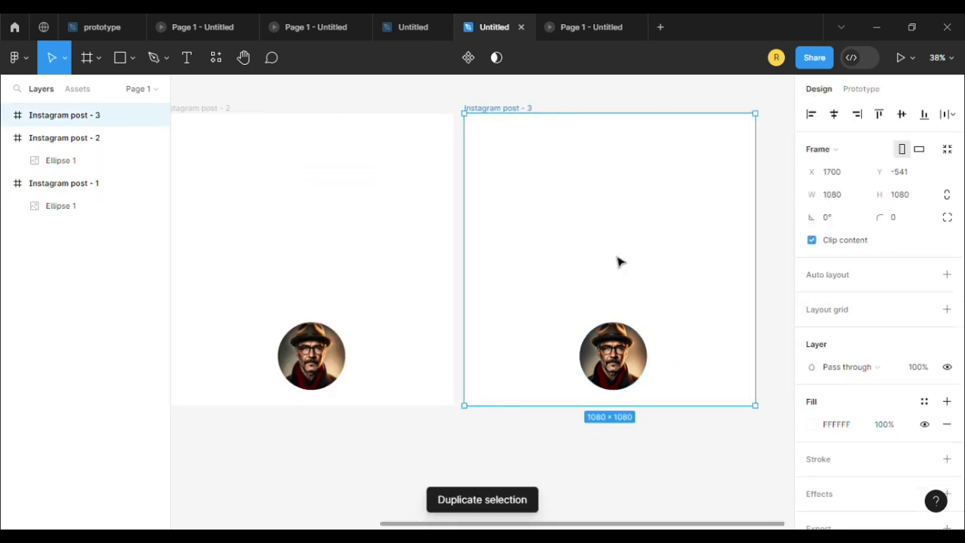
# - Draw a square about 222 × 222 near the third frame's left edge and fill it with the image of two pink-haired portraits
pyautogui.press('r')
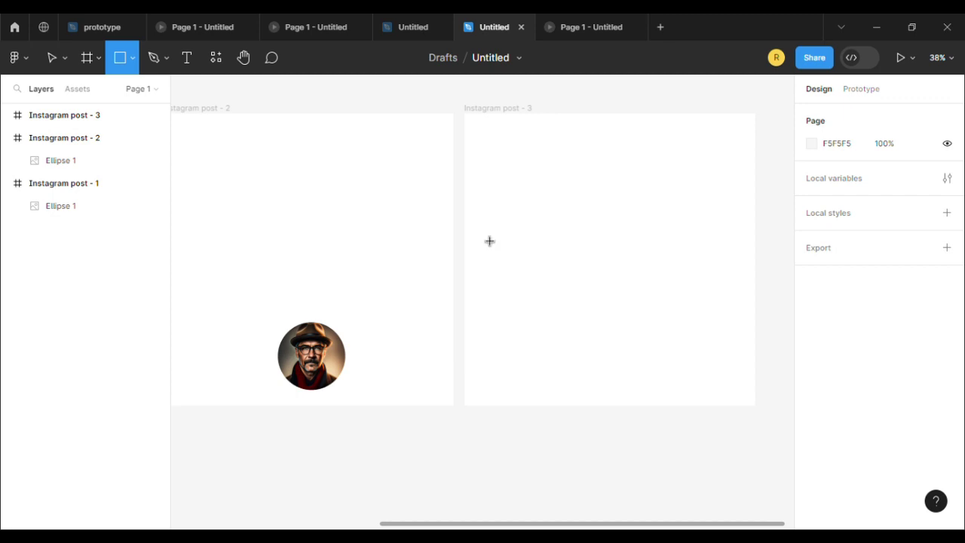
pyautogui.moveTo(479, 229)
pyautogui.mouseDown()
pyautogui.moveTo(540, 287)
pyautogui.moveTo(521, 268)
pyautogui.mouseUp()
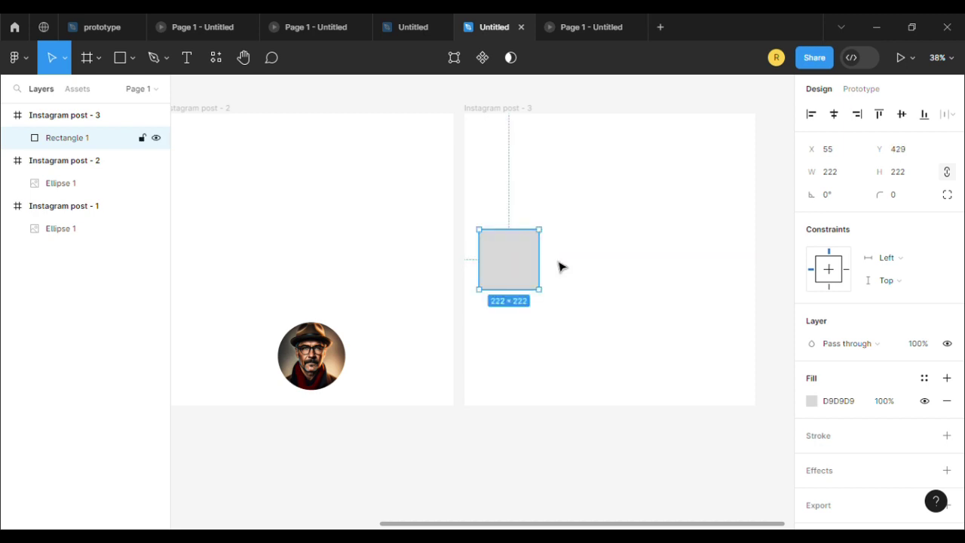
pyautogui.click(120, 57)
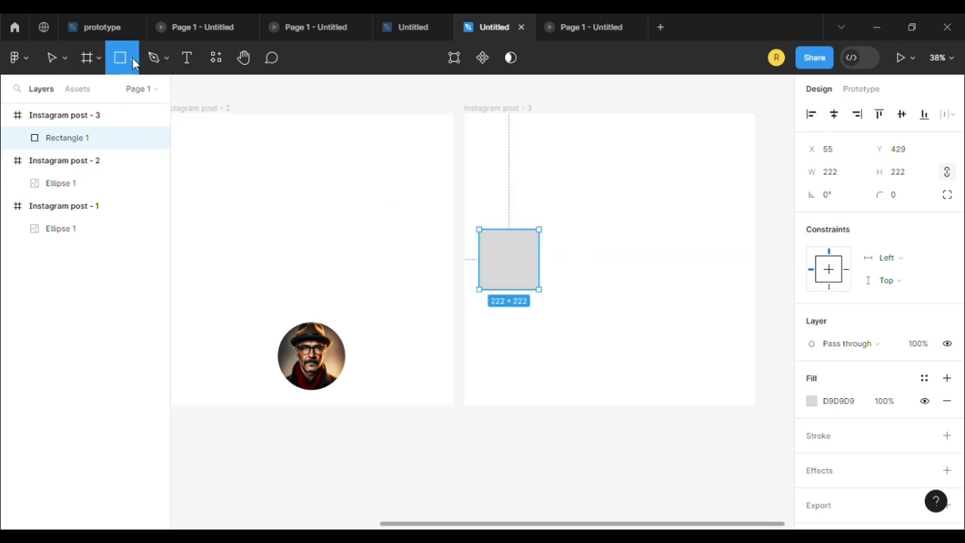
pyautogui.click(132, 59)
pyautogui.click(127, 198)
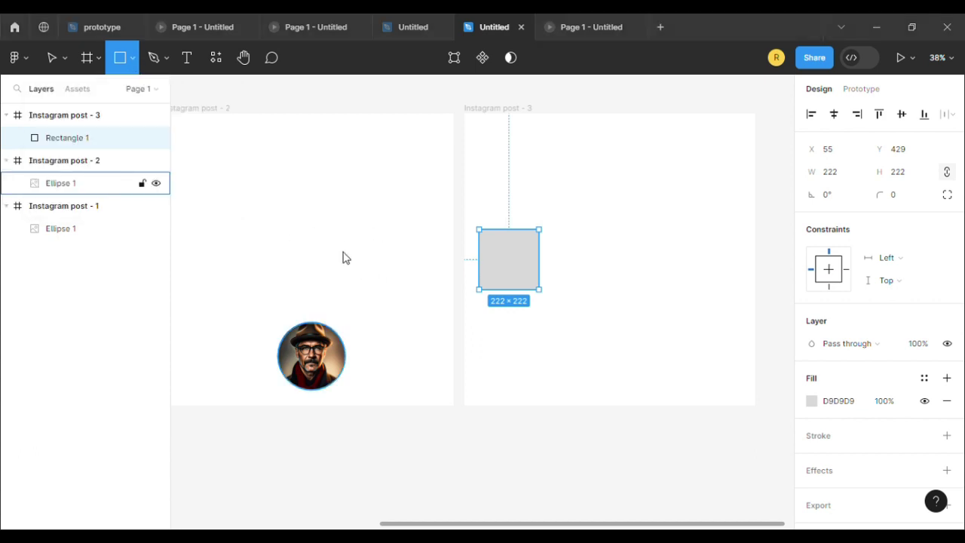
pyautogui.click(511, 260)
# - Crop the square's image to the anime portrait only, trimming the rectangle to 222 × 219
pyautogui.click(823, 403)
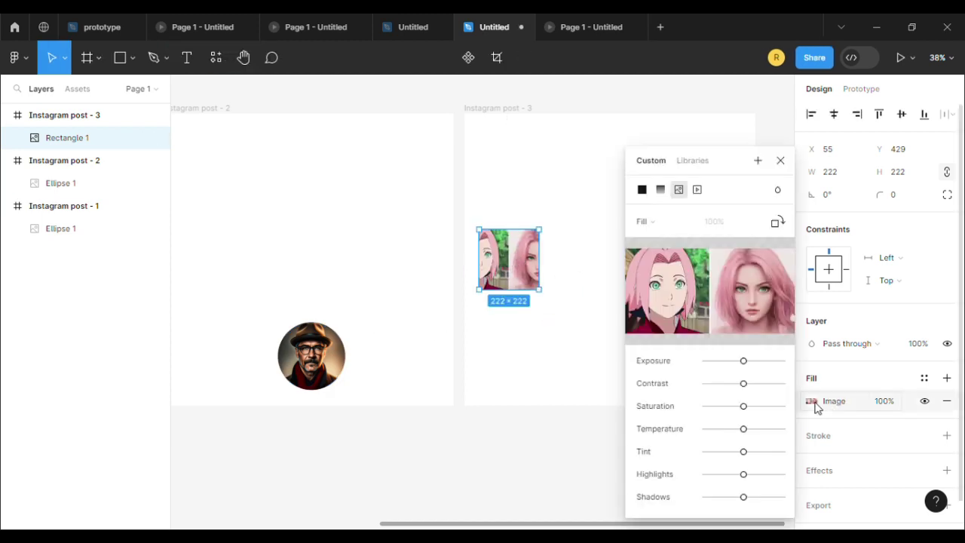
pyautogui.click(663, 225)
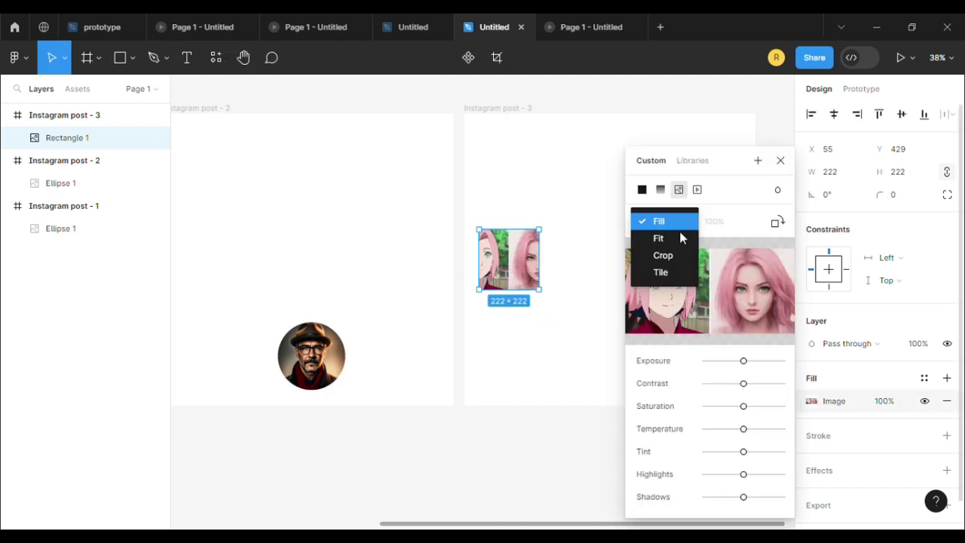
pyautogui.click(648, 254)
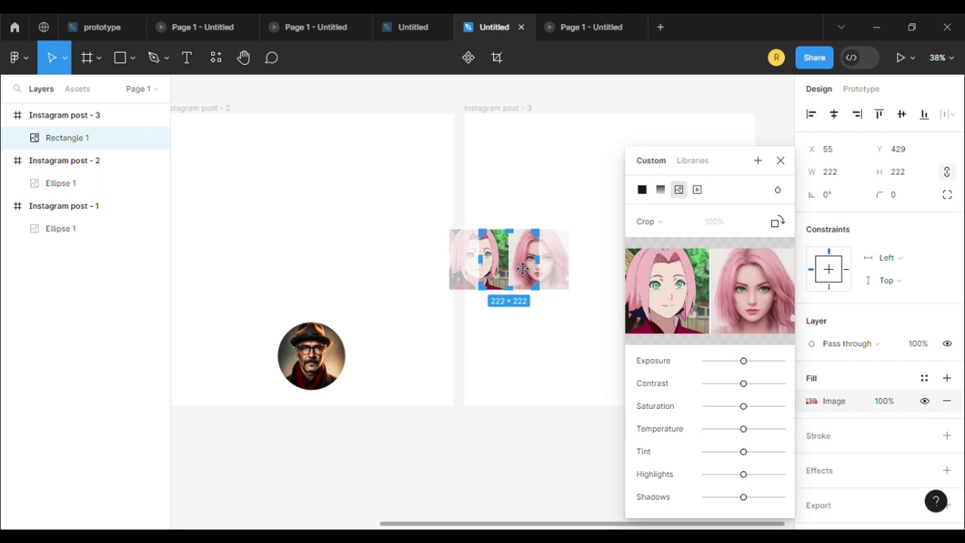
pyautogui.moveTo(521, 268); pyautogui.dragTo(555, 272)
pyautogui.scroll(5, 554, 271)
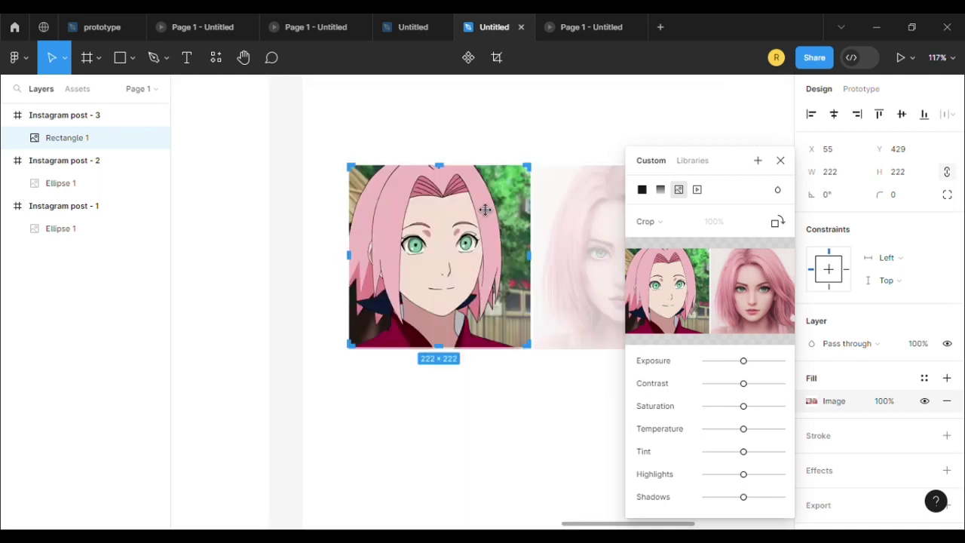
pyautogui.click(780, 160)
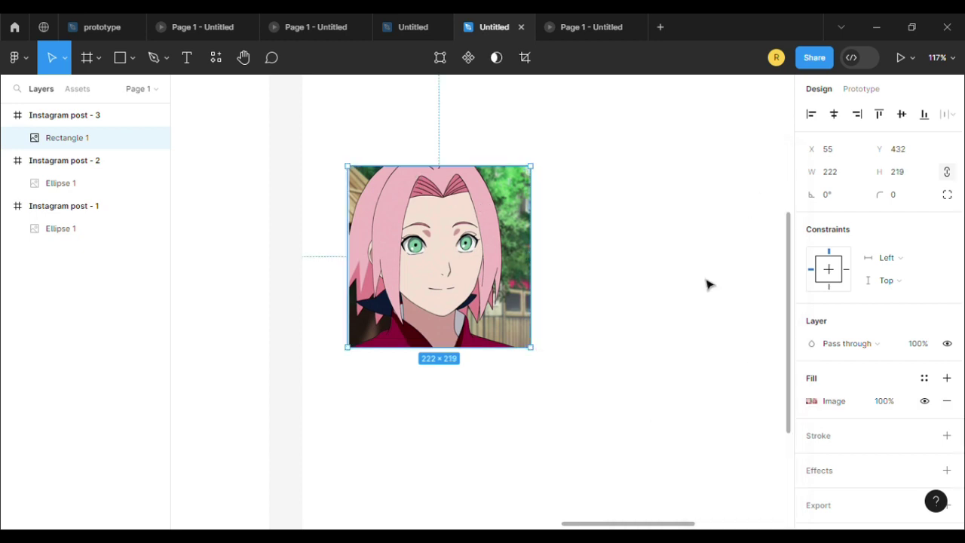
pyautogui.click(653, 364)
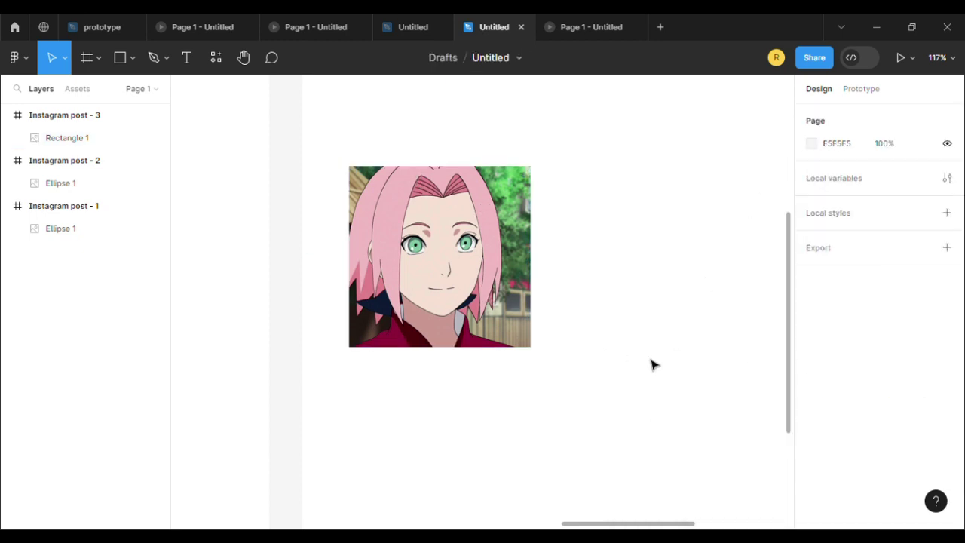
pyautogui.click(513, 312)
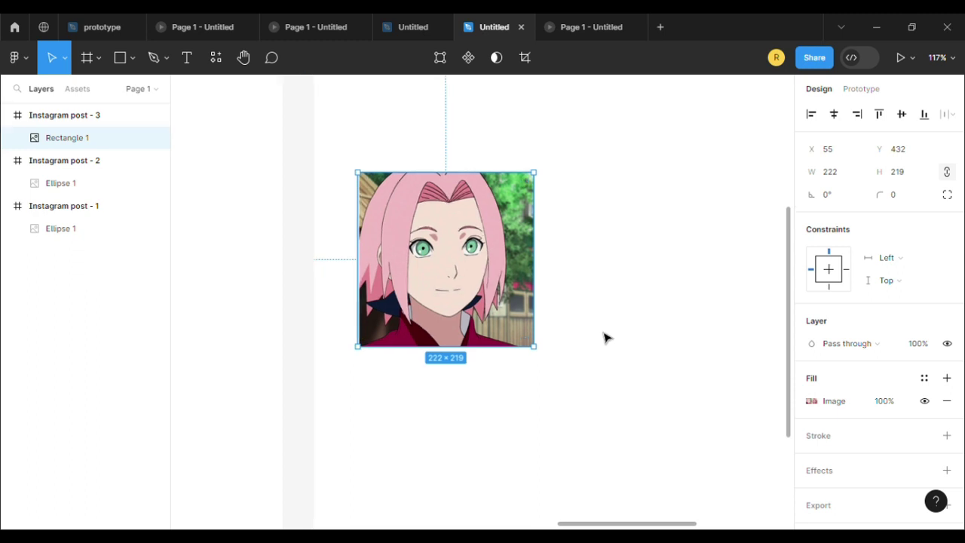
pyautogui.scroll(-5, 606, 336)
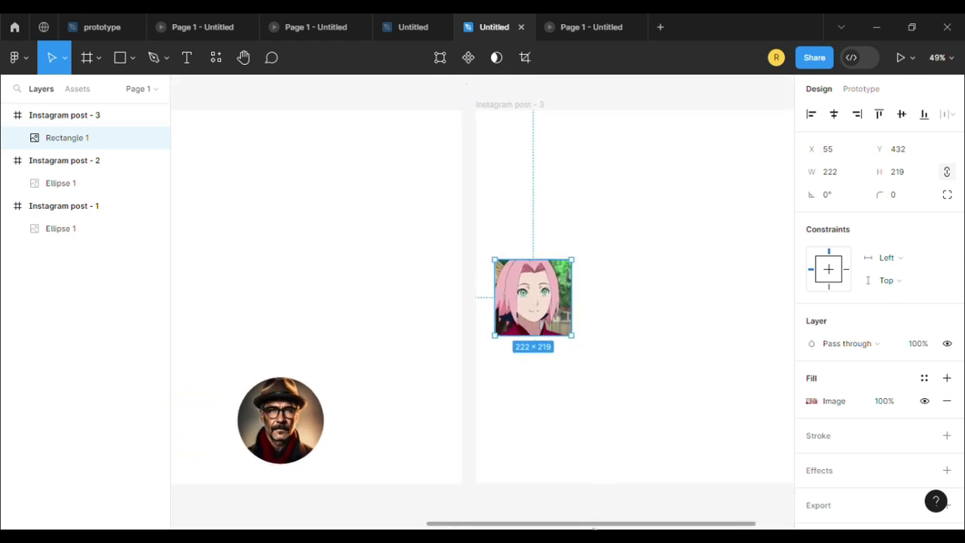
# - Duplicate the Instagram post - 3 frame beside the original
pyautogui.hscroll(3, 364, 309)
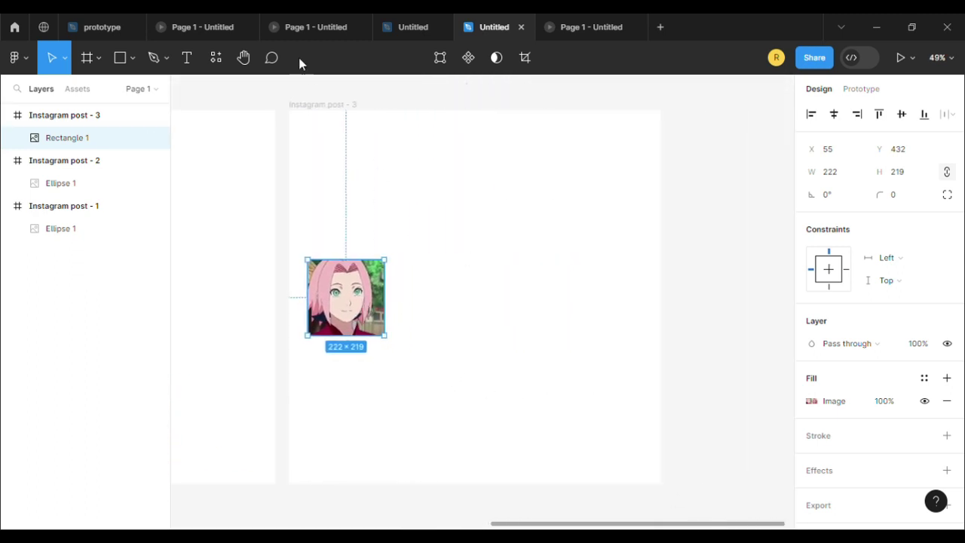
pyautogui.click(330, 104)
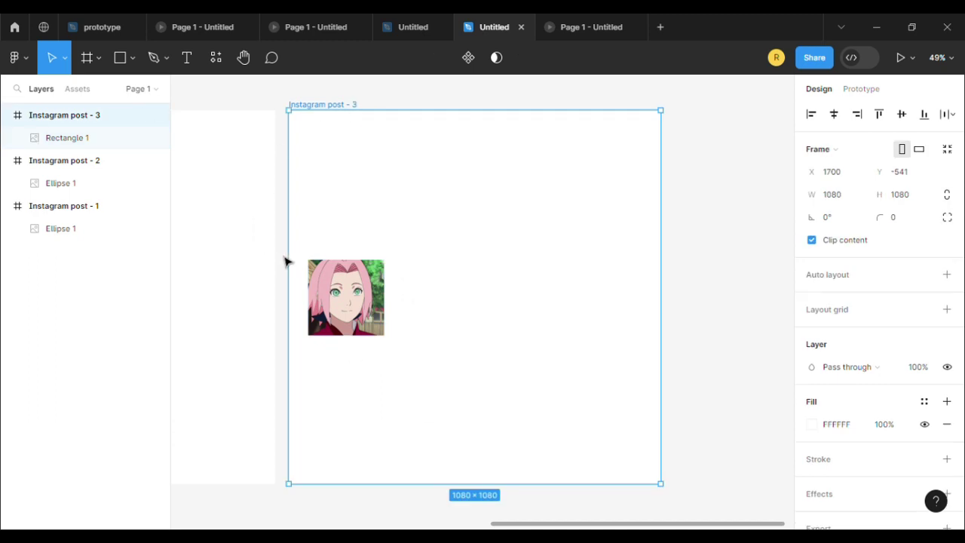
pyautogui.hotkey('ctrl', 'd')
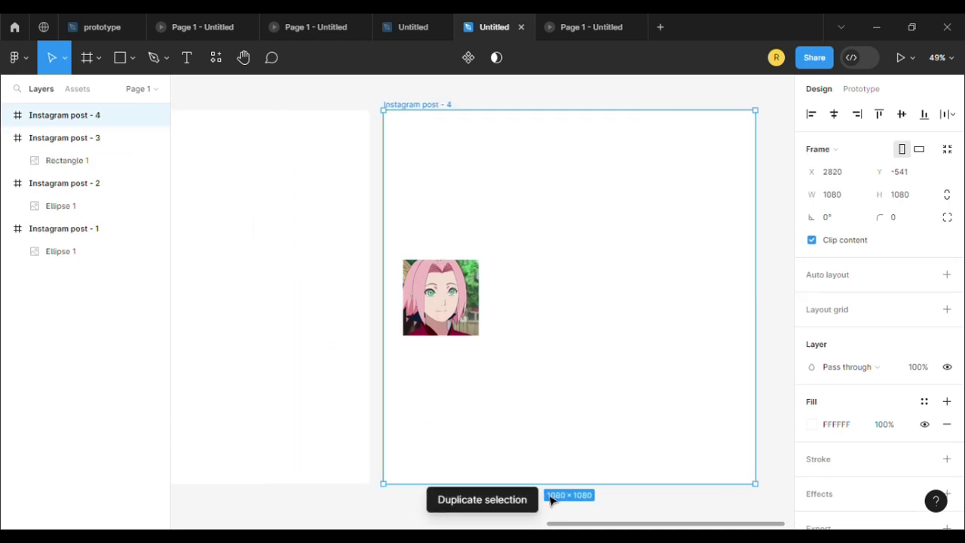
# - Move the picture in the Instagram post - 4 frame horizontally to X 815, near the frame's right edge
pyautogui.click(450, 288)
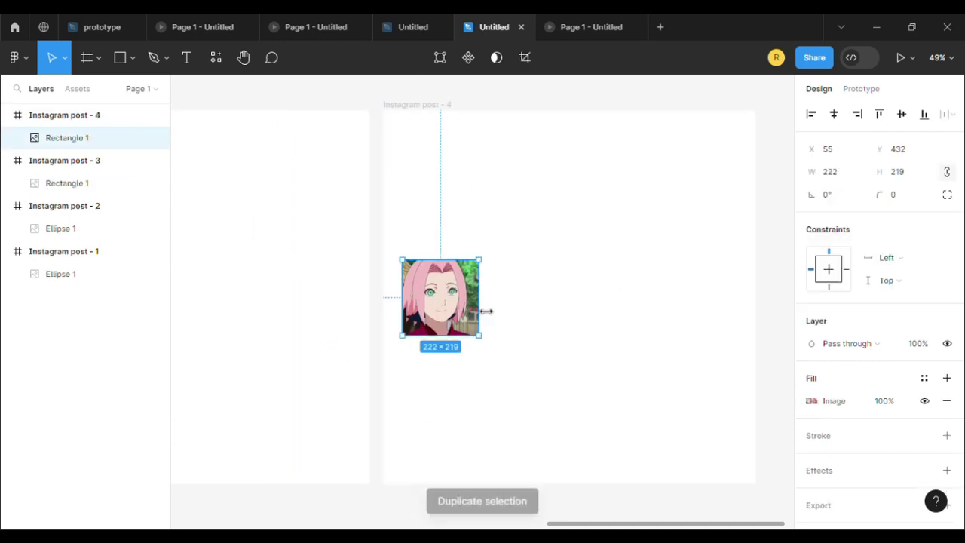
pyautogui.hotkey('shift', 'Right')
pyautogui.hotkey('shift', 'Right')
pyautogui.hotkey('shift', 'Right')
pyautogui.hotkey('shift', 'Right')
pyautogui.hotkey('shift', 'Right')
pyautogui.hotkey('shift', 'Right')
pyautogui.hotkey('shift', 'Right')
pyautogui.hotkey('shift', 'Right')
pyautogui.hotkey('shift', 'Right')
pyautogui.hotkey('shift', 'Right')
pyautogui.hotkey('shift', 'Right')
pyautogui.hotkey('shift', 'Right')
pyautogui.hotkey('shift', 'Right')
pyautogui.hotkey('shift', 'Right')
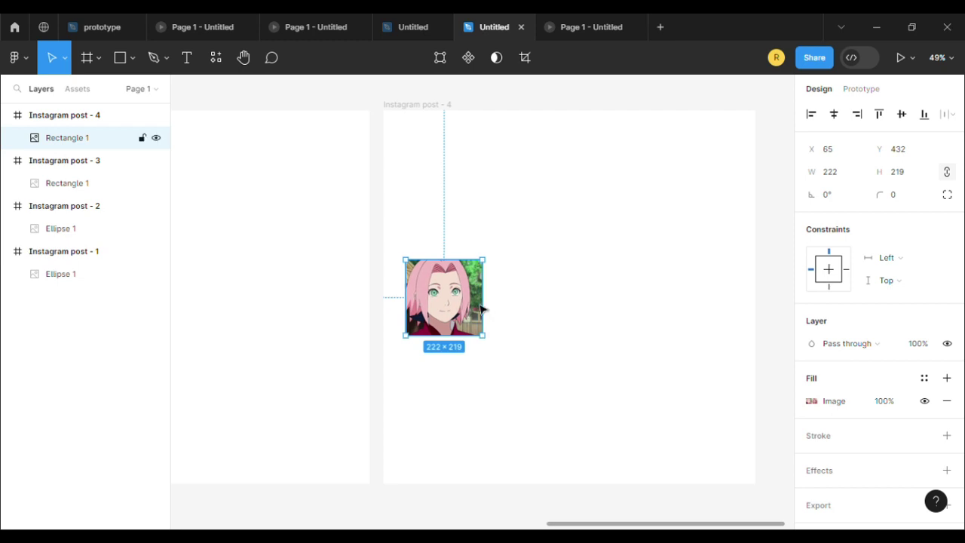
pyautogui.hotkey('shift', 'Right')
pyautogui.hotkey('shift', 'Right')
pyautogui.hotkey('shift', 'Right')
pyautogui.hotkey('shift', 'Right')
pyautogui.hotkey('shift', 'Right')
pyautogui.hotkey('shift', 'Right')
pyautogui.hotkey('shift', 'Right')
pyautogui.hotkey('shift', 'Right')
pyautogui.hotkey('shift', 'Right')
pyautogui.hotkey('shift', 'Right')
pyautogui.hotkey('shift', 'Right')
pyautogui.hotkey('shift', 'Right')
pyautogui.hotkey('shift', 'Right')
pyautogui.hotkey('shift', 'Right')
pyautogui.hotkey('shift', 'Right')
pyautogui.hotkey('shift', 'Right')
pyautogui.hotkey('shift', 'Right')
pyautogui.hotkey('shift', 'Right')
pyautogui.hotkey('shift', 'Right')
pyautogui.hotkey('shift', 'Right')
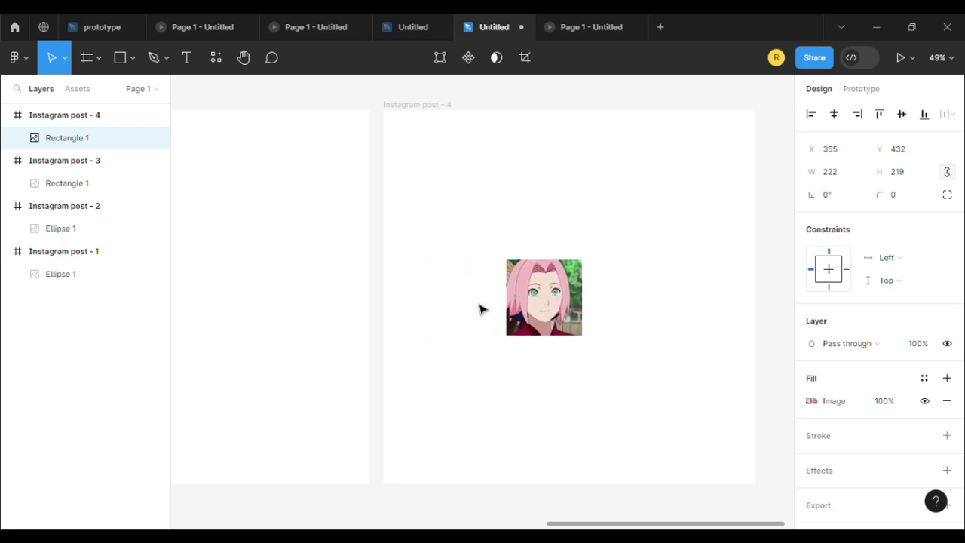
pyautogui.hotkey('shift', 'Right')
pyautogui.hotkey('shift', 'Right')
pyautogui.hotkey('shift', 'Right')
pyautogui.hotkey('shift', 'Right')
pyautogui.hotkey('shift', 'Right')
pyautogui.hotkey('shift', 'Right')
pyautogui.hotkey('shift', 'Right')
pyautogui.hotkey('shift', 'Right')
pyautogui.hotkey('shift', 'Right')
pyautogui.hotkey('shift', 'Right')
pyautogui.hotkey('shift', 'Right')
pyautogui.hotkey('shift', 'Right')
pyautogui.hotkey('shift', 'Right')
pyautogui.hotkey('shift', 'Right')
pyautogui.hotkey('shift', 'Right')
pyautogui.hotkey('shift', 'Right')
pyautogui.hotkey('shift', 'Right')
pyautogui.hotkey('shift', 'Right')
pyautogui.hotkey('shift', 'Right')
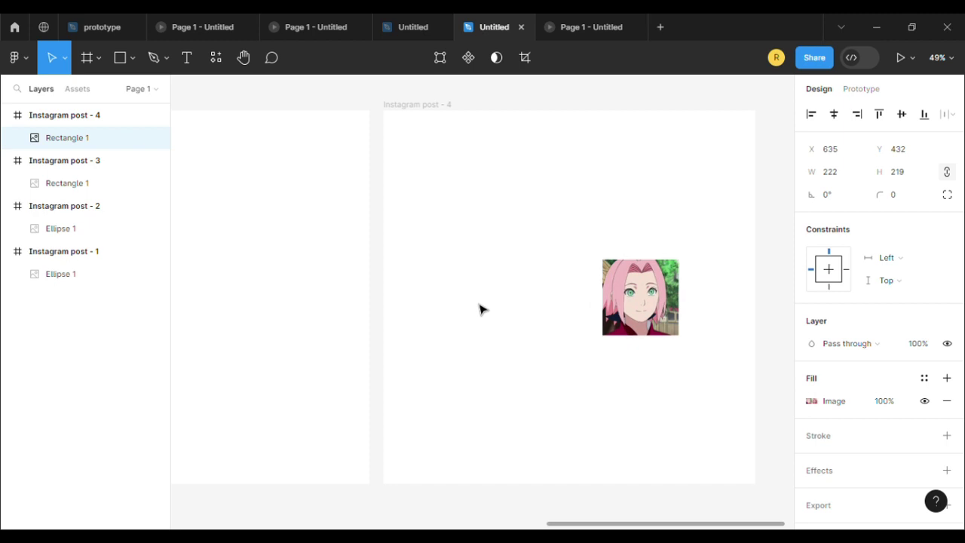
pyautogui.hotkey('shift', 'Right')
pyautogui.hotkey('shift', 'Right')
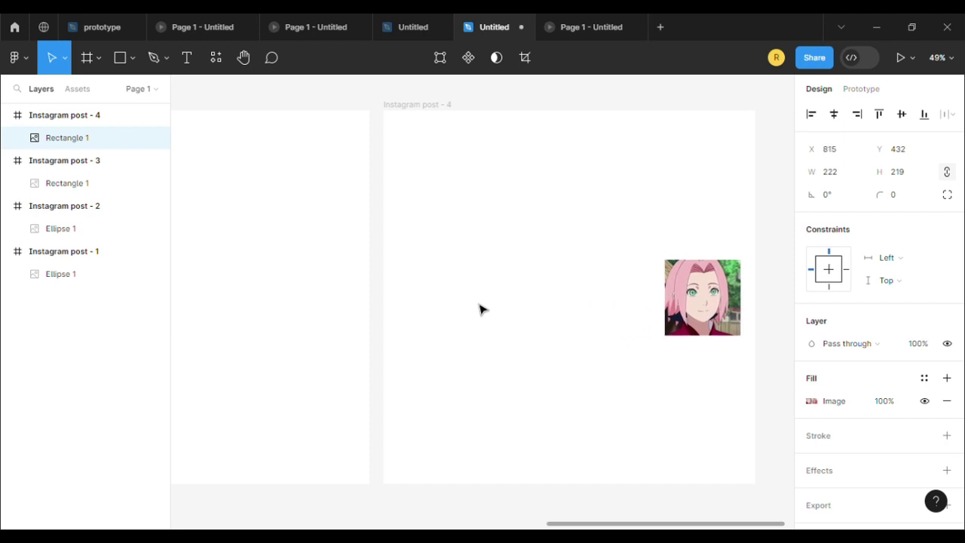
pyautogui.click(812, 401)
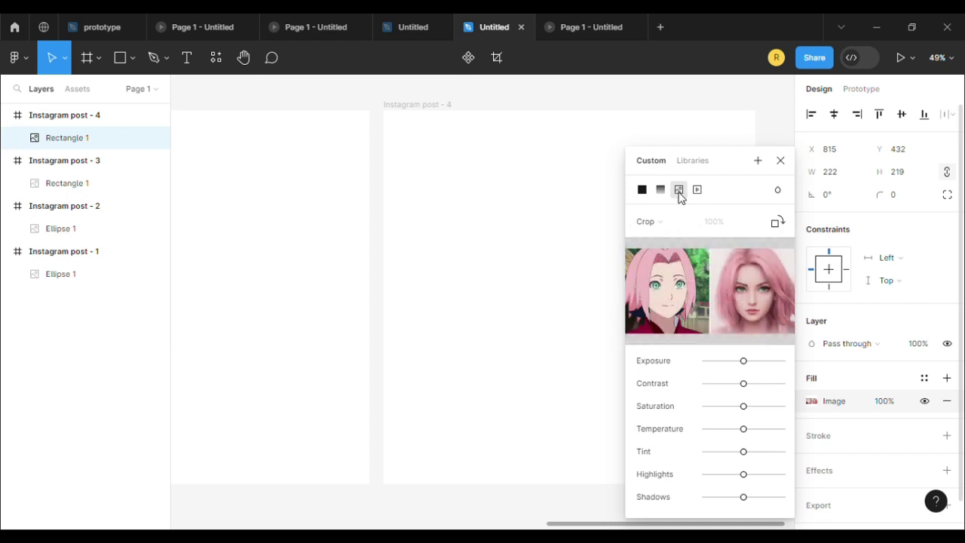
pyautogui.moveTo(687, 254)
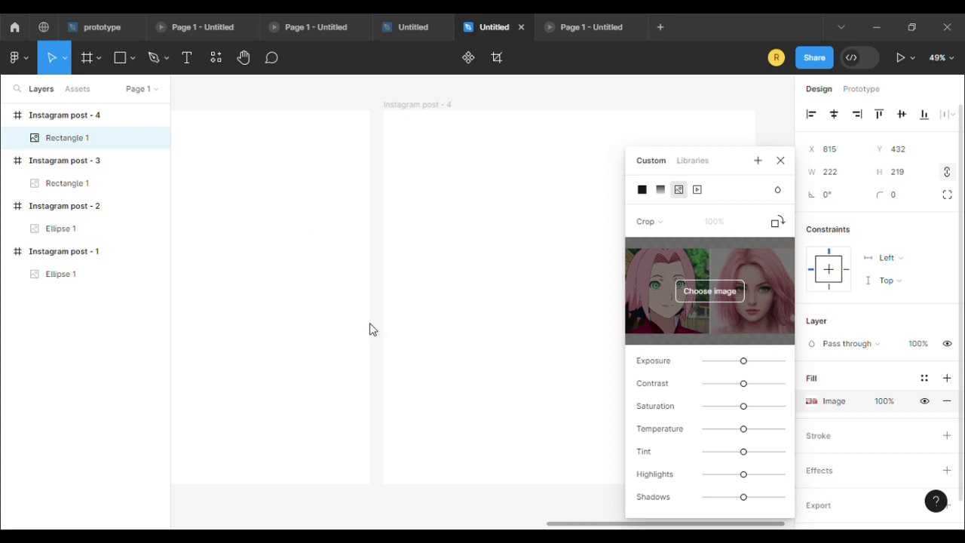
pyautogui.click(779, 162)
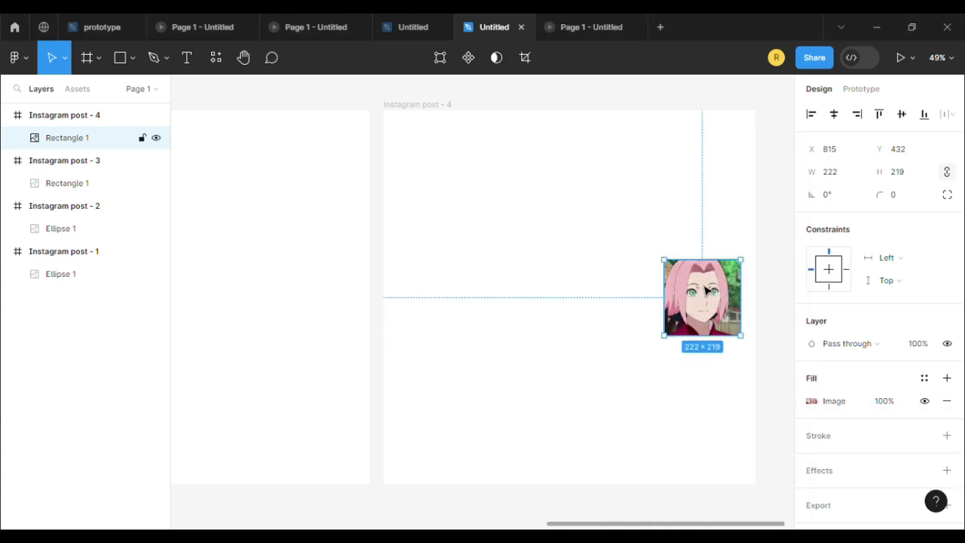
# - Shift the cropped image inside the fourth frame's rectangle to show only the realistic pink-haired portrait
pyautogui.click(812, 401)
pyautogui.click(669, 229)
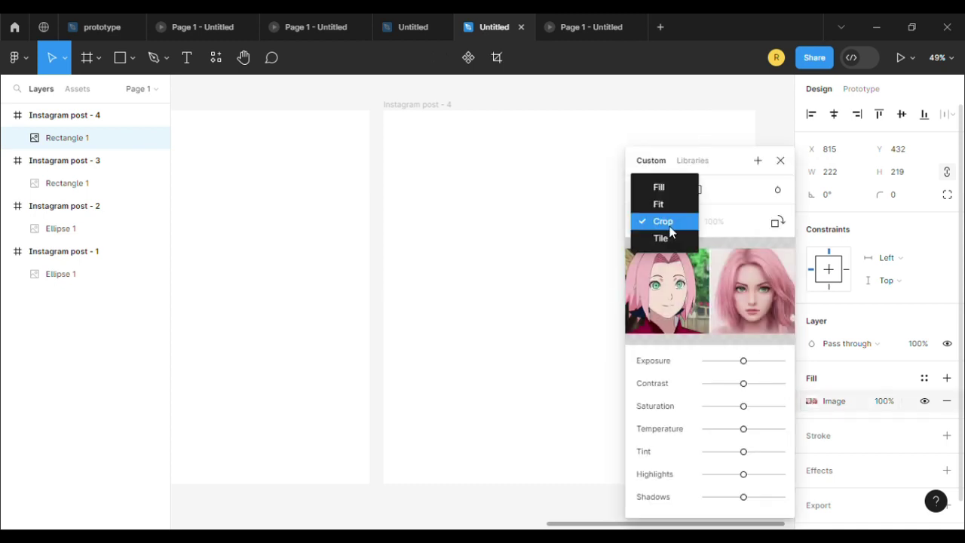
pyautogui.click(670, 222)
pyautogui.moveTo(719, 159); pyautogui.dragTo(570, 169)
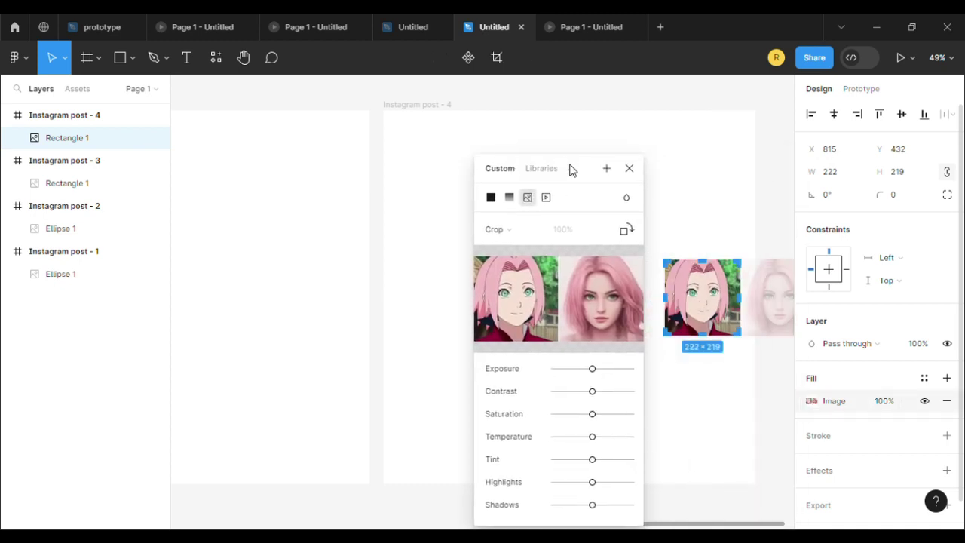
pyautogui.moveTo(737, 305); pyautogui.dragTo(713, 307)
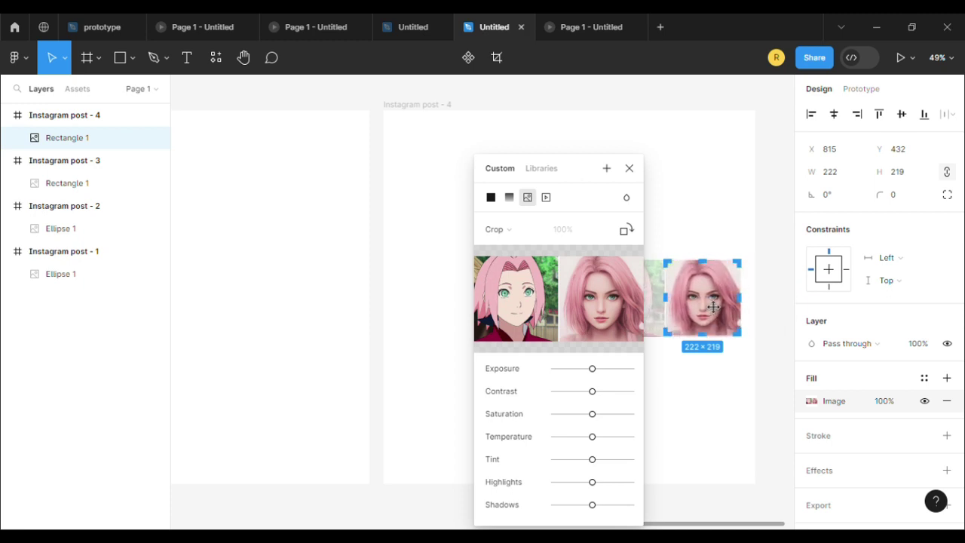
pyautogui.click(629, 168)
# - Link the third frame's anime portrait to Instagram post - 4 with an On drag interaction using Smart animate, Ease out, 500ms
pyautogui.click(426, 111)
pyautogui.scroll(-3, 475, 201)
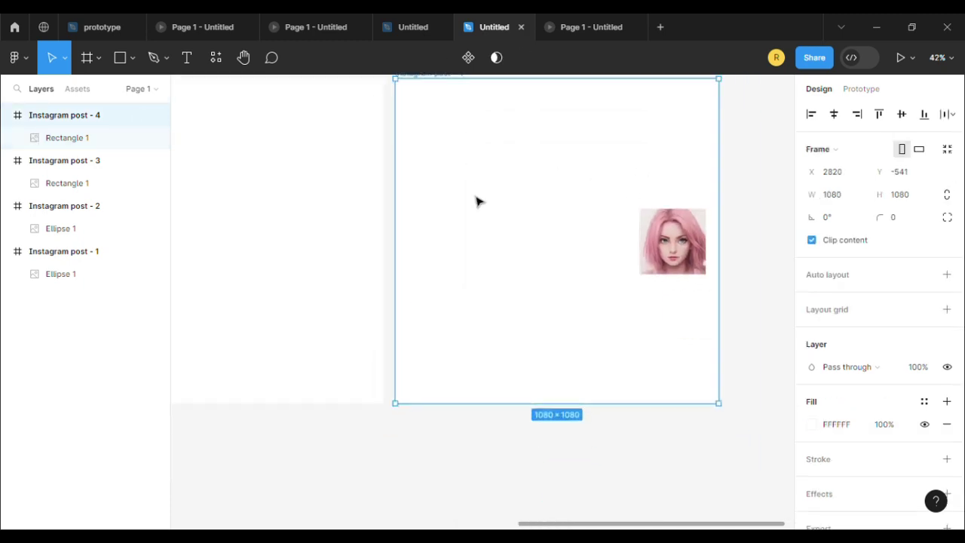
pyautogui.moveTo(482, 203); pyautogui.dragTo(569, 233)
pyautogui.click(264, 263)
pyautogui.click(861, 89)
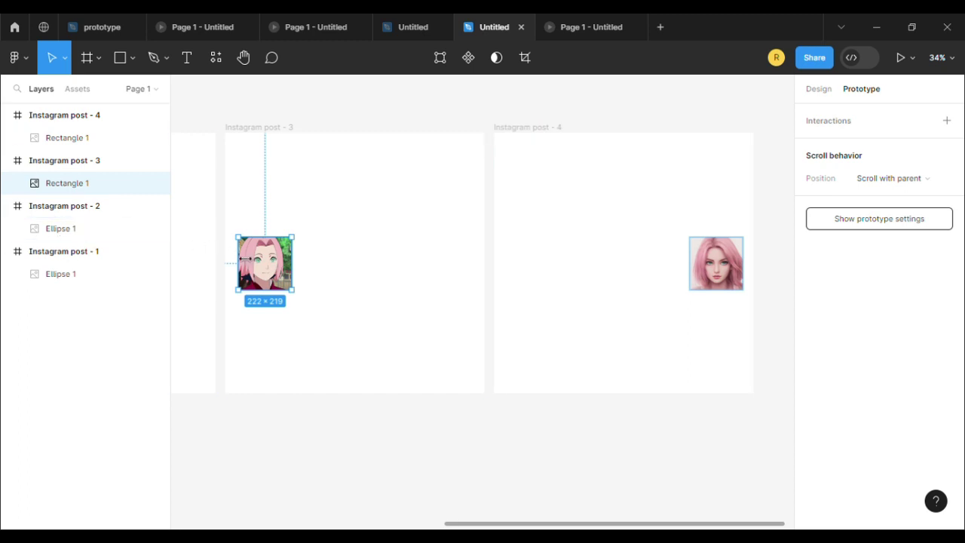
pyautogui.moveTo(292, 263); pyautogui.dragTo(512, 282)
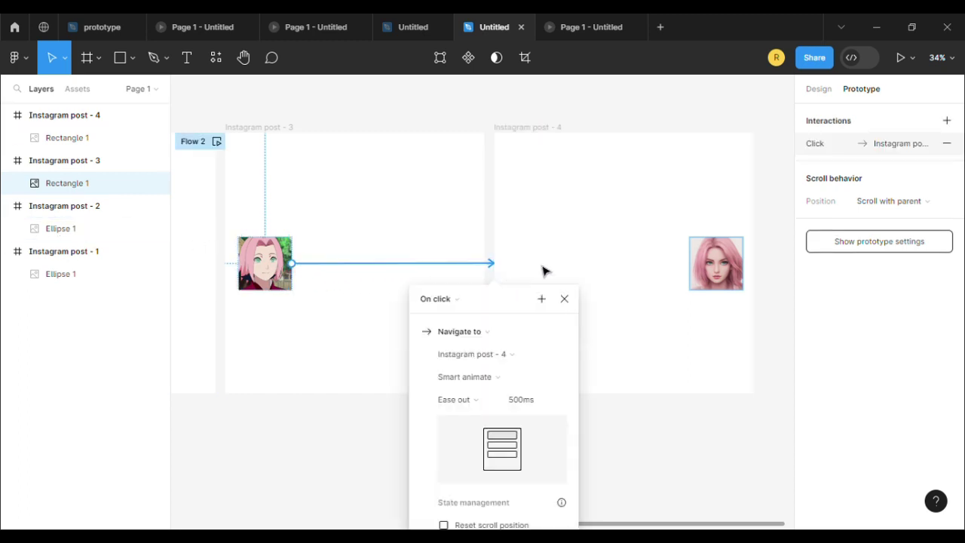
pyautogui.click(457, 300)
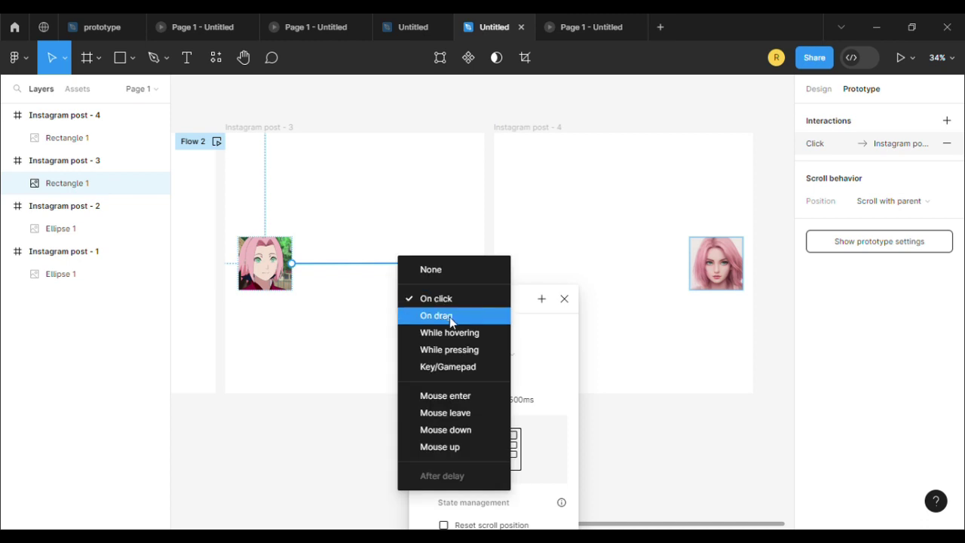
pyautogui.click(449, 317)
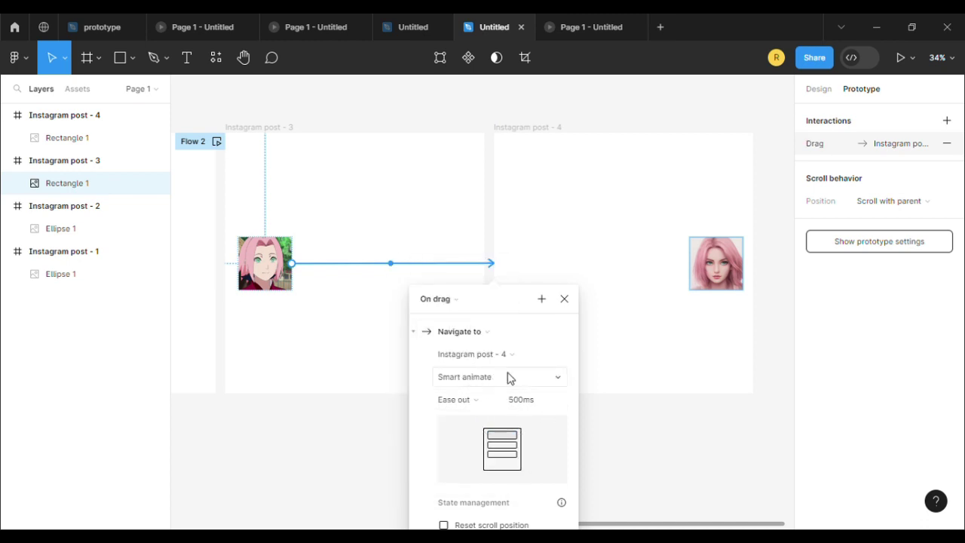
pyautogui.moveTo(516, 297); pyautogui.dragTo(514, 240)
pyautogui.click(563, 239)
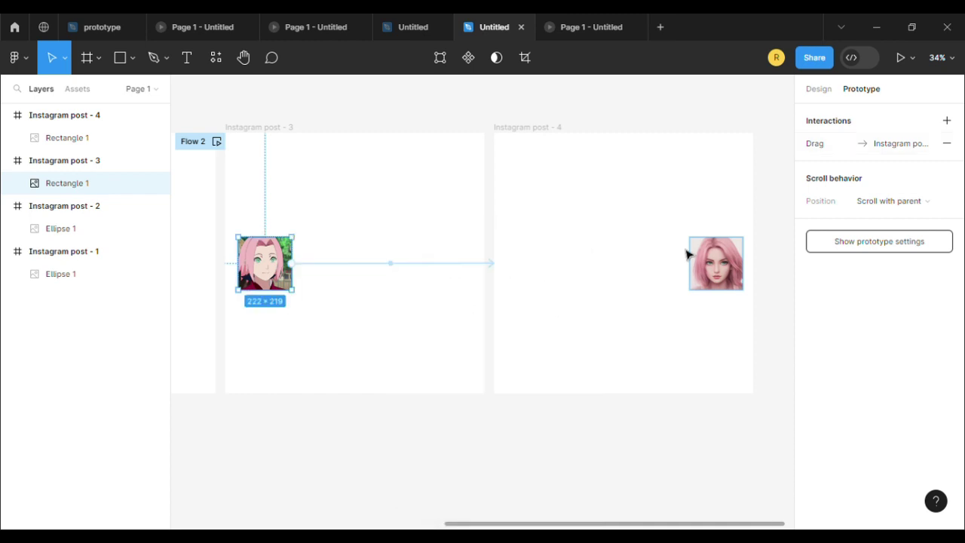
# - Link the fourth frame's realistic portrait back to Instagram post - 3 with an On drag interaction using Smart animate, Ease out, 500ms
pyautogui.click(735, 257)
pyautogui.moveTo(693, 270); pyautogui.dragTo(482, 267)
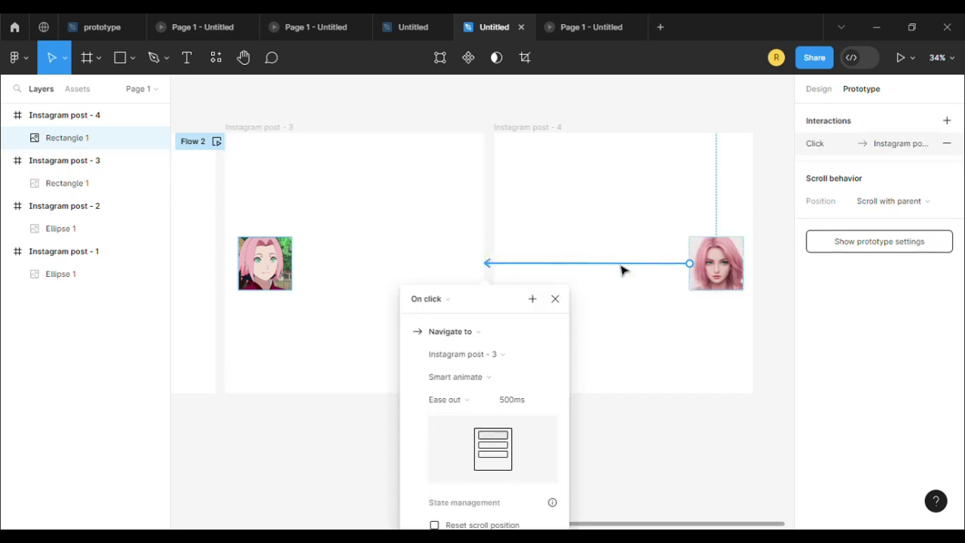
pyautogui.click(445, 300)
pyautogui.click(446, 321)
pyautogui.scroll(-2, 541, 478)
pyautogui.scroll(1, 562, 305)
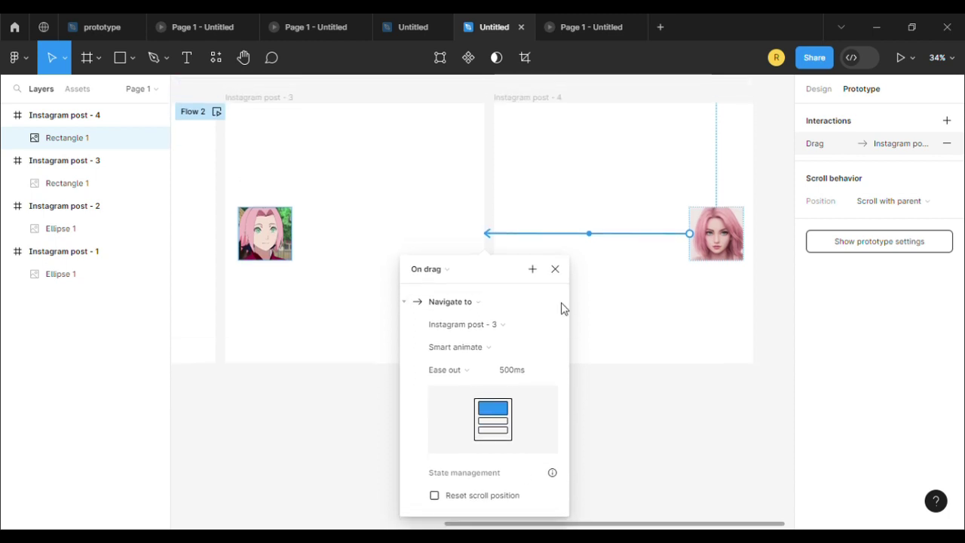
pyautogui.click(554, 274)
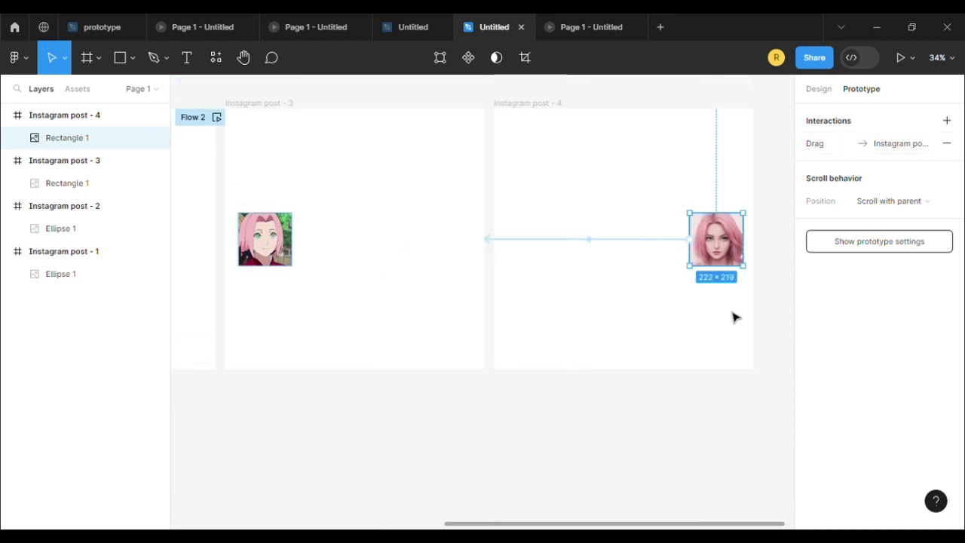
# - Run the prototype preview of Flow 2 and test the drag transition by pulling the anime portrait across the frame
pyautogui.scroll(1, 734, 316)
pyautogui.click(900, 57)
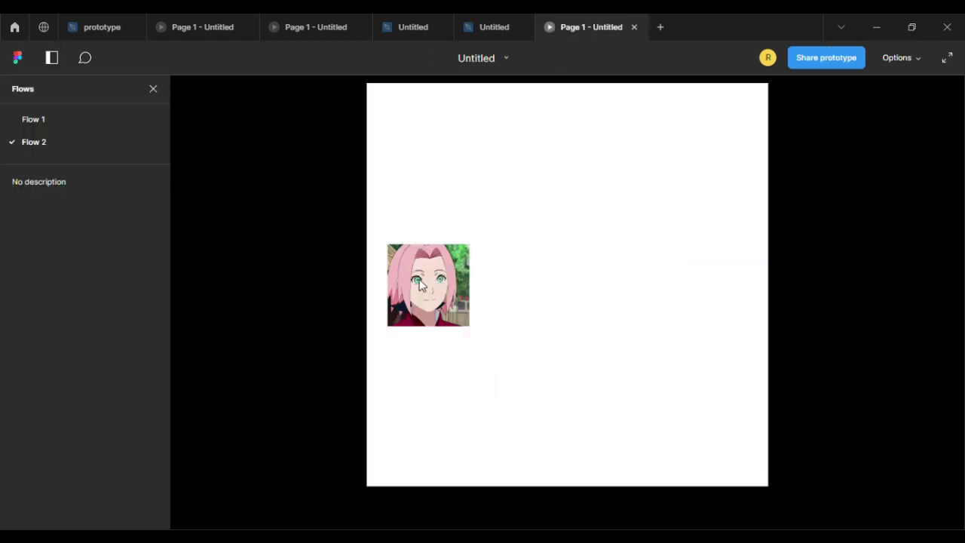
pyautogui.moveTo(421, 283); pyautogui.dragTo(728, 307)
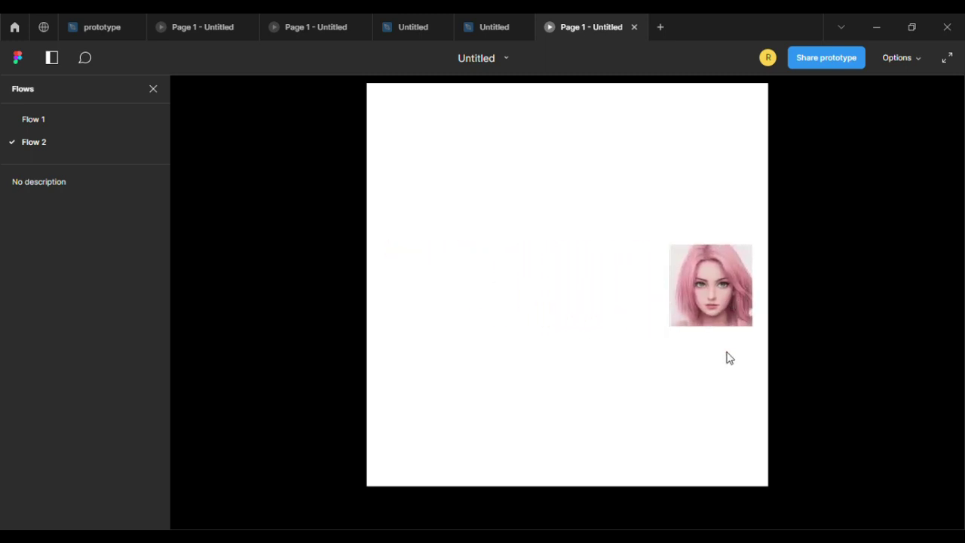